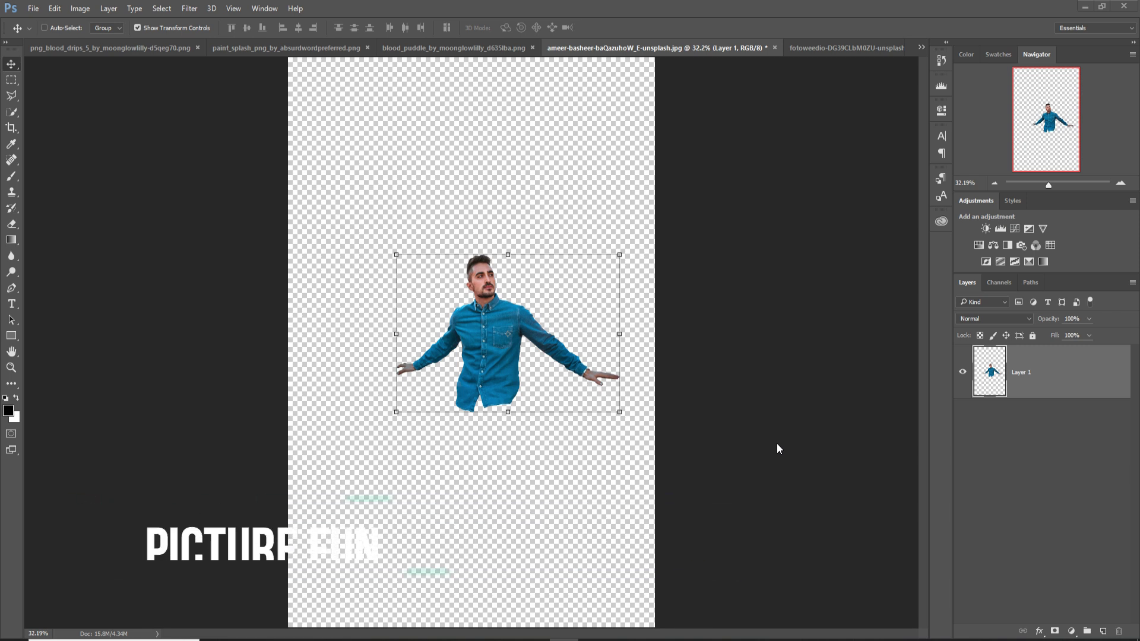
Step: Create a new blank document from the 1280 × 720 px preset
click(43, 10)
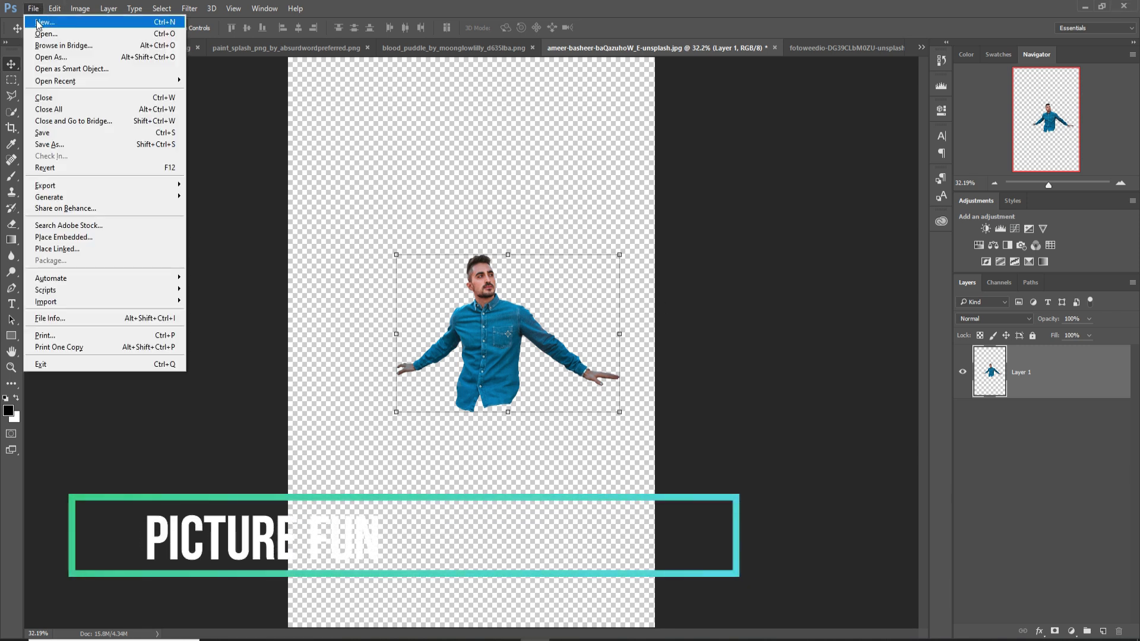
click(45, 22)
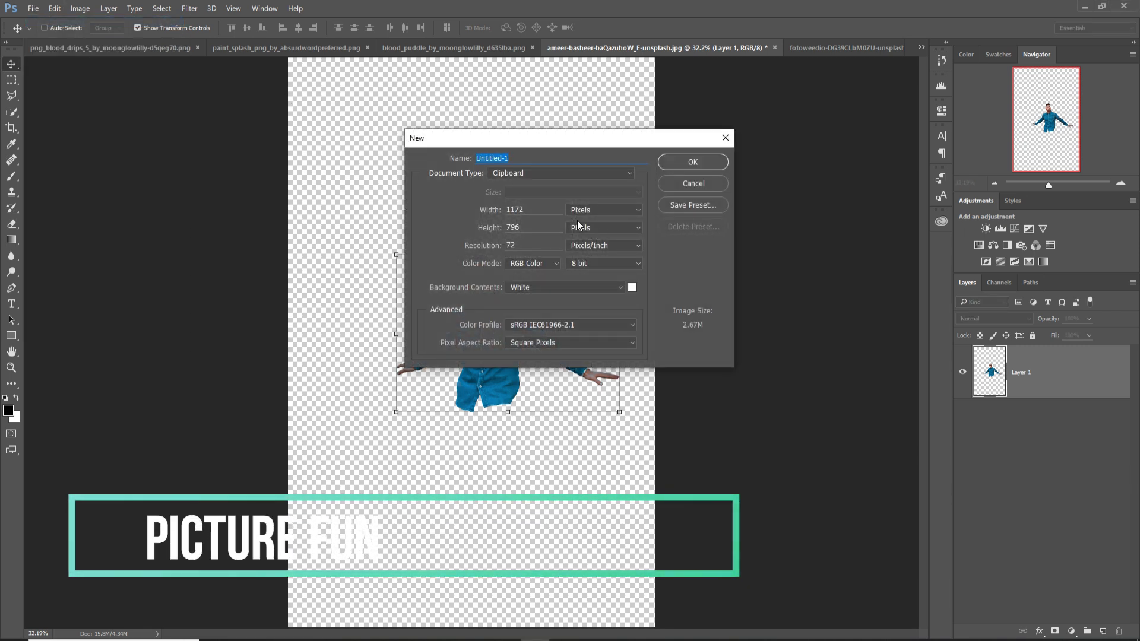
click(608, 173)
click(564, 209)
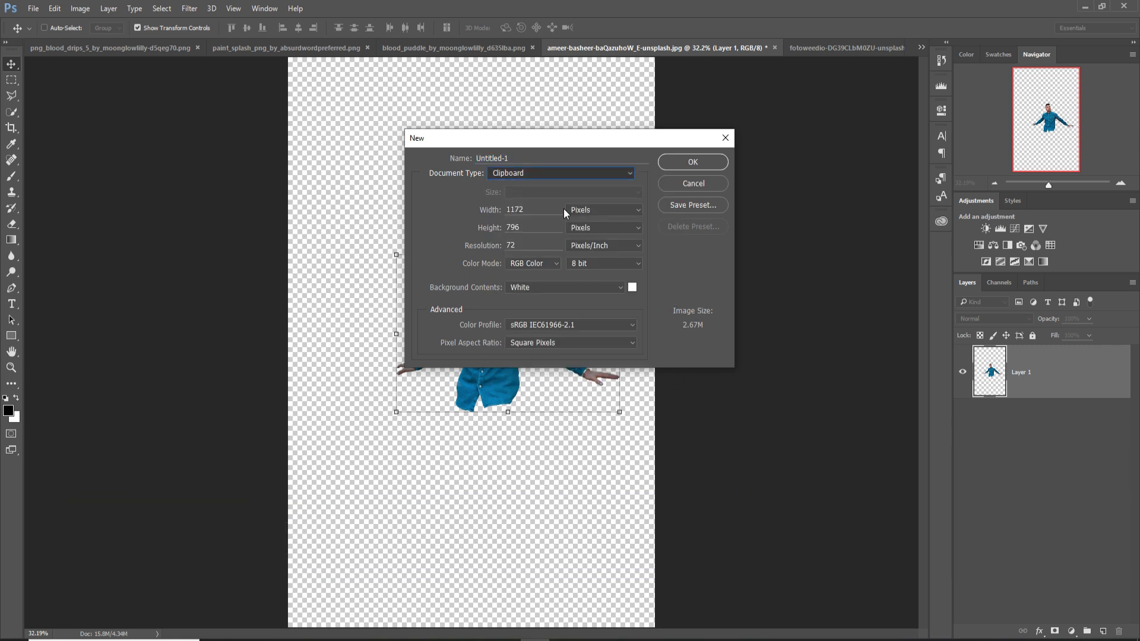
click(677, 162)
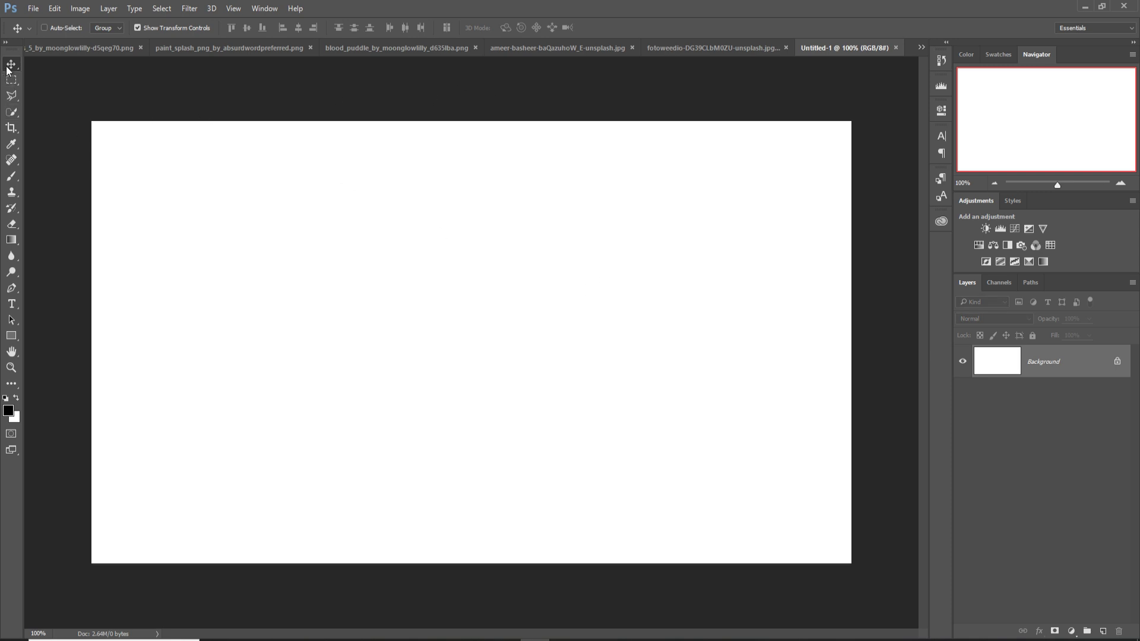
Step: Copy the blue-shirt man cutout onto Untitled-1 as Layer 1
click(719, 48)
click(620, 48)
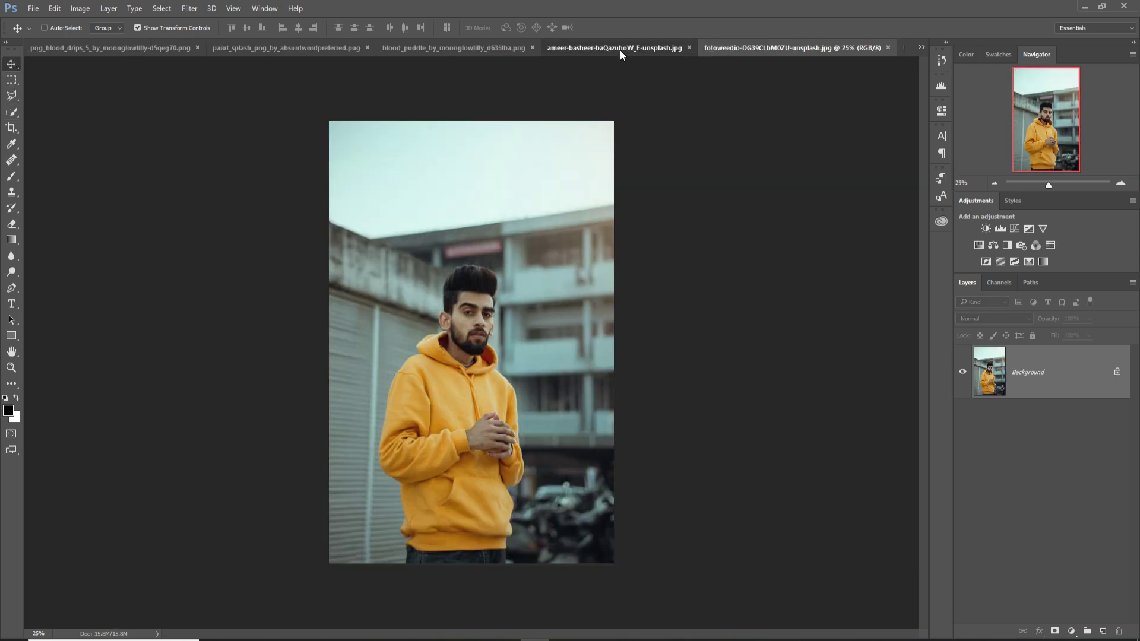
drag(657, 48, 668, 118)
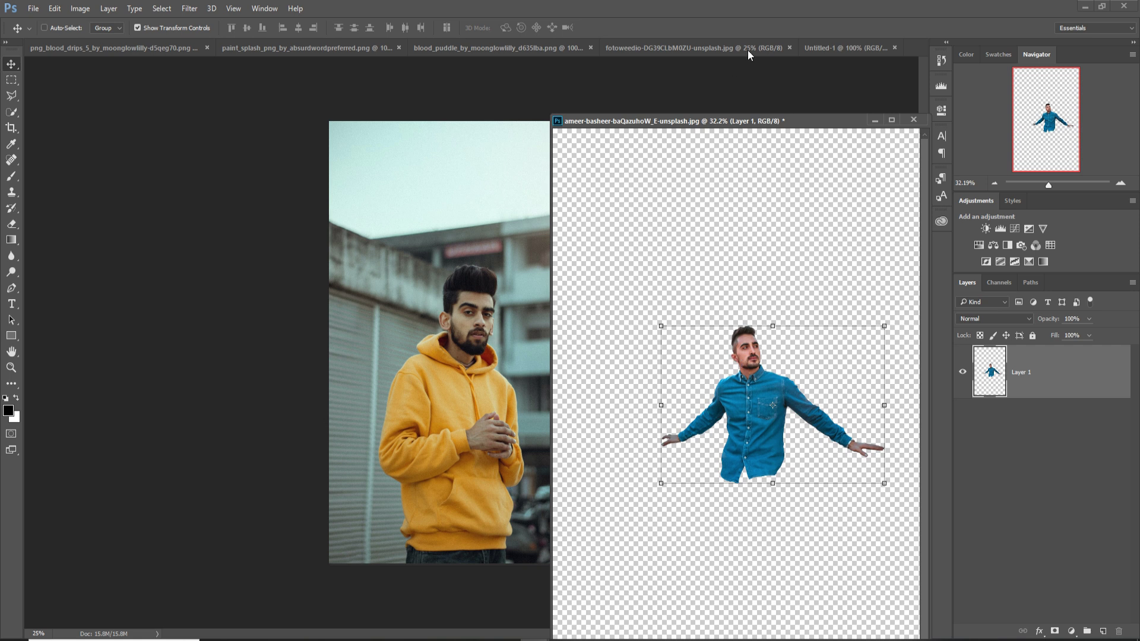
click(844, 46)
click(768, 403)
drag(769, 403, 383, 326)
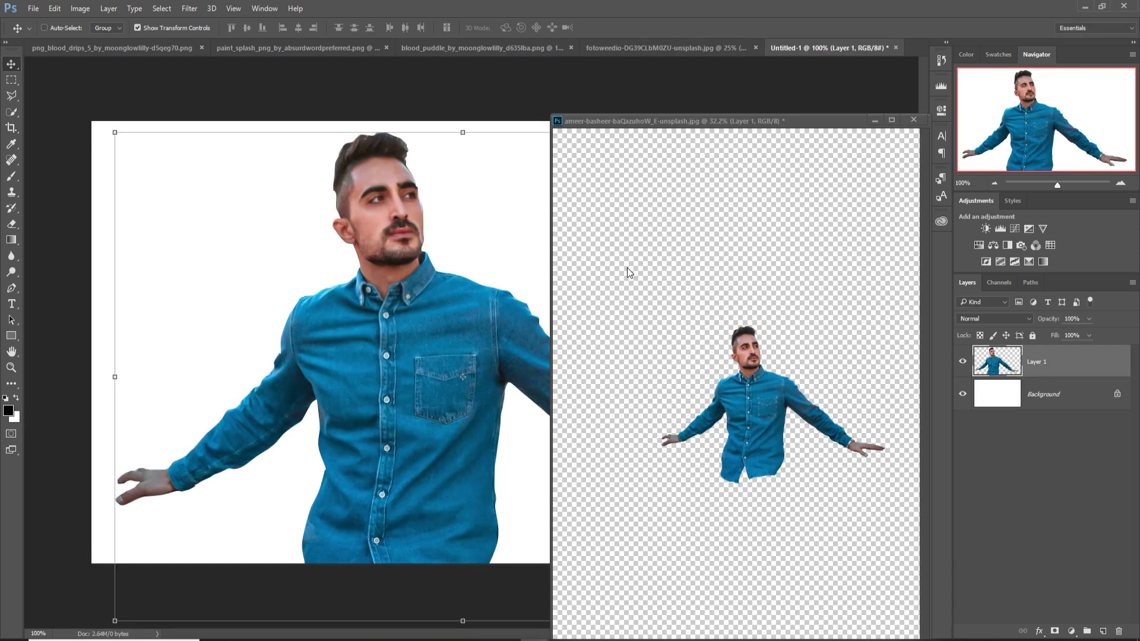
click(874, 120)
Step: Scale the man down to about 58% and centre him on the canvas
drag(810, 137, 732, 168)
drag(480, 340, 448, 348)
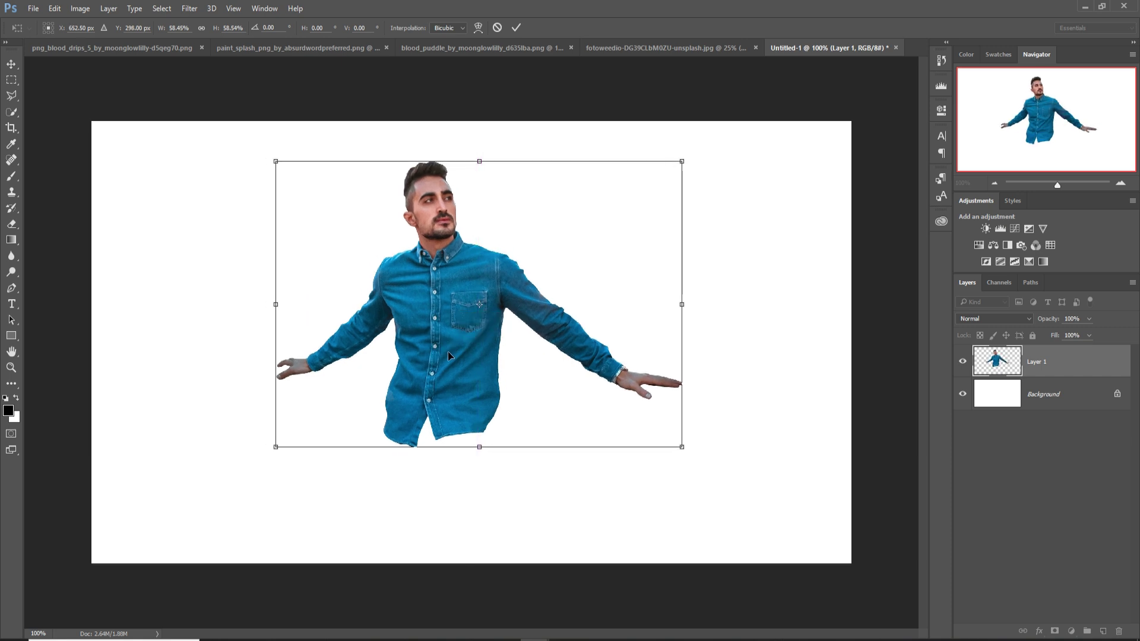
click(516, 28)
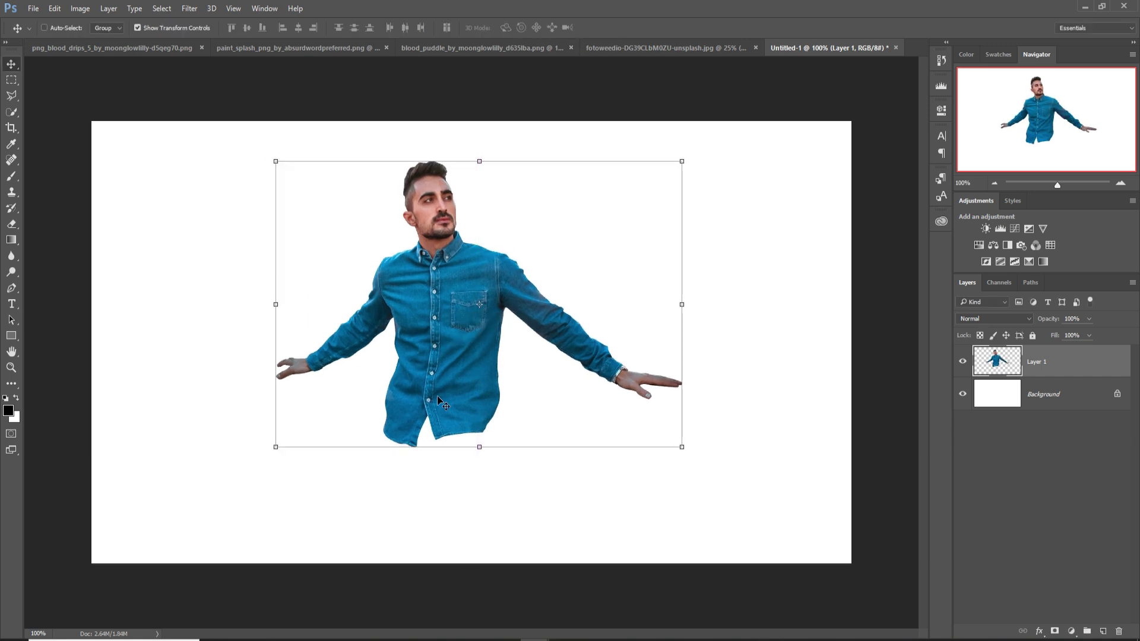
Step: Copy the blood puddle image onto the canvas as Layer 2
click(471, 44)
drag(471, 44, 694, 149)
drag(736, 215, 482, 427)
click(793, 150)
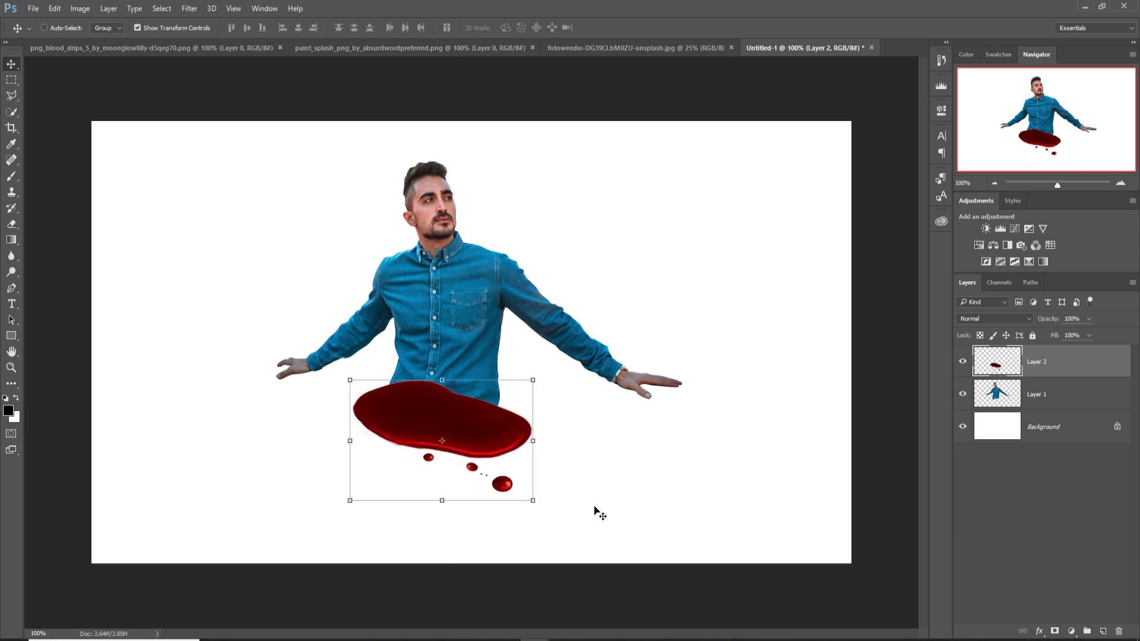
Step: Widen the puddle, place it under the man's waist, and stack Layer 1 above it
drag(533, 502, 626, 503)
drag(552, 429, 522, 437)
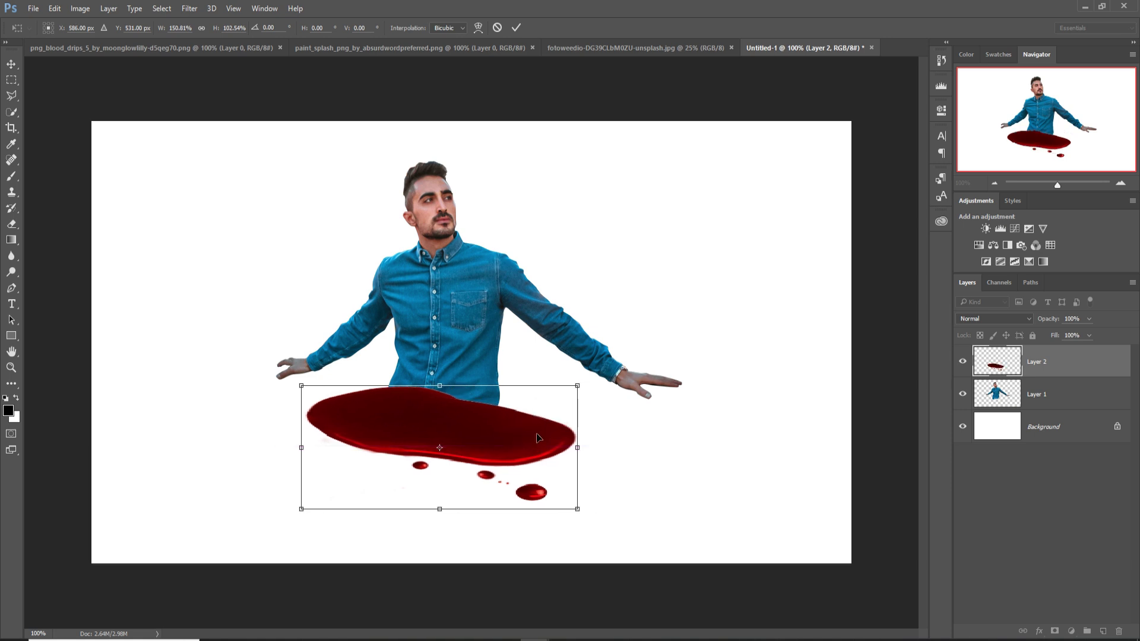
click(516, 27)
drag(1016, 394, 1057, 350)
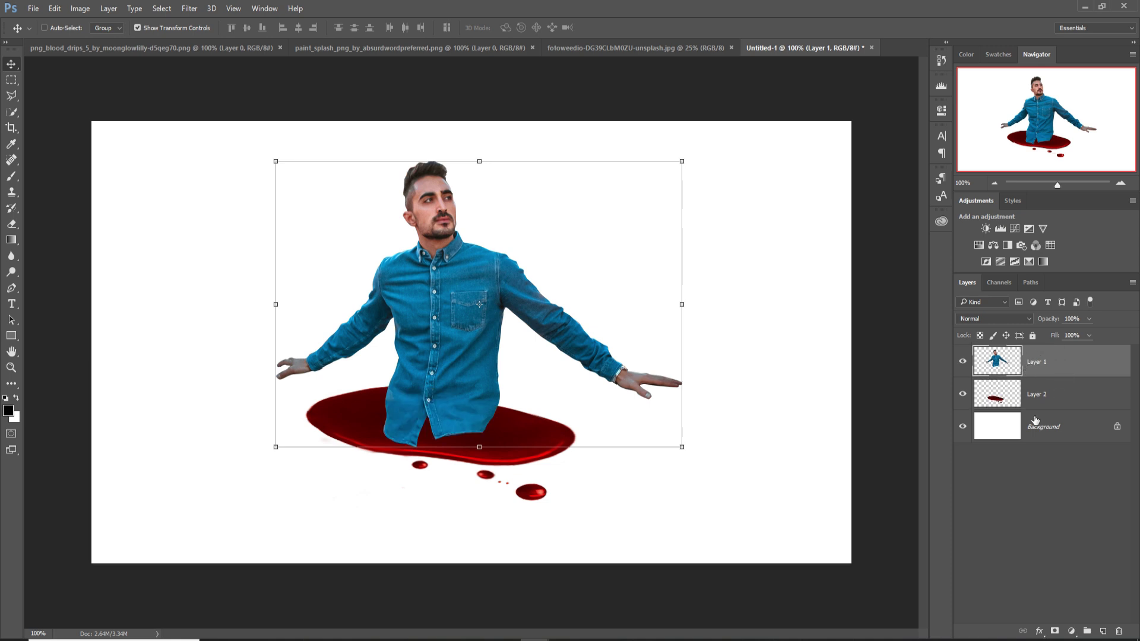
Step: Duplicate Layer 1, hide the original, and select Layer 1 copy
right_click(1059, 364)
click(926, 133)
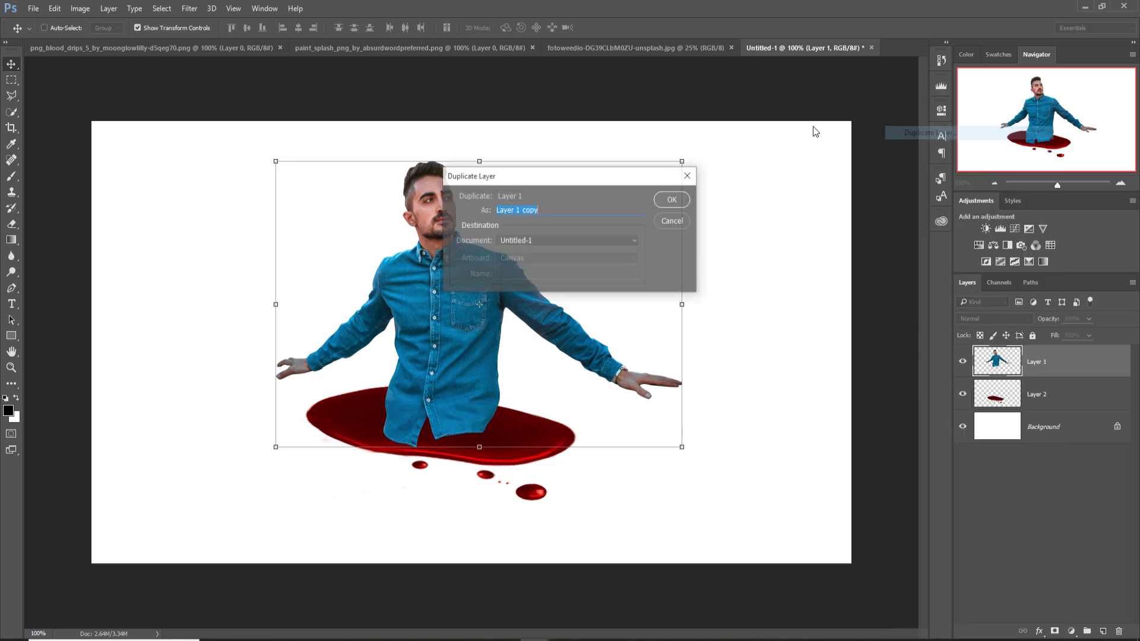
click(669, 201)
click(964, 396)
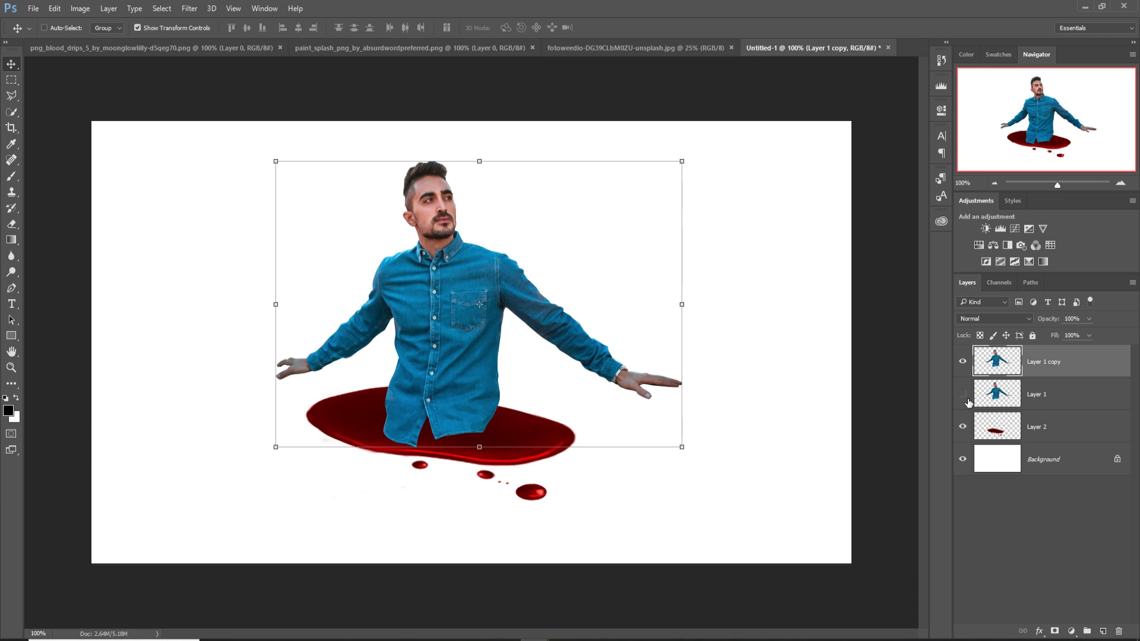
click(1003, 400)
click(1006, 371)
Step: Use Liquify's Forward Warp to melt the shirt hem into drips
click(182, 9)
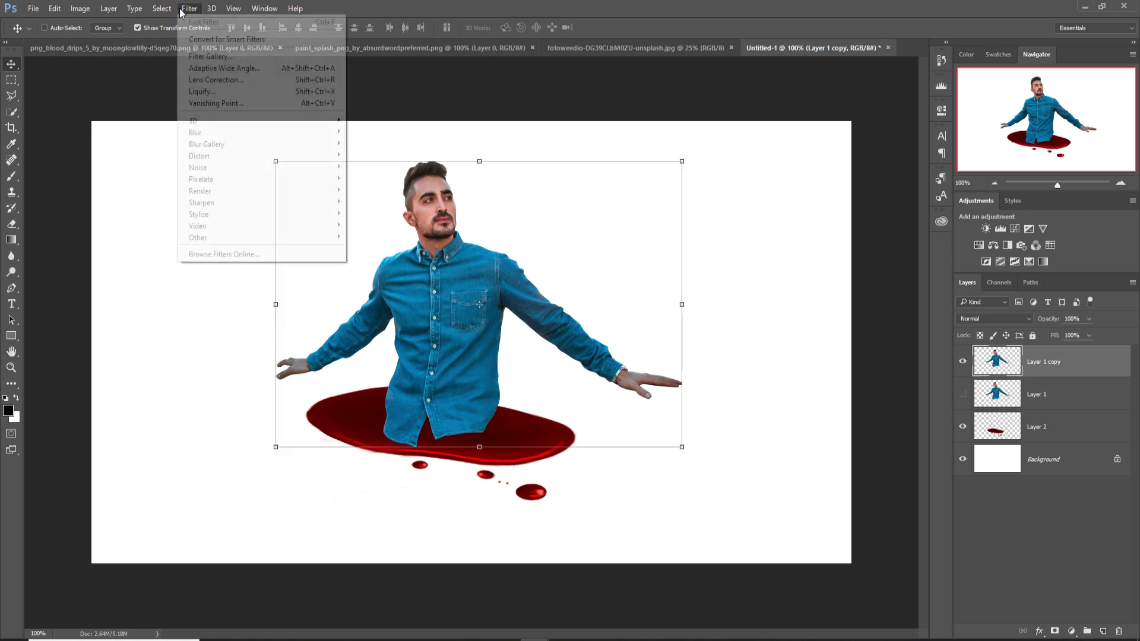
click(204, 92)
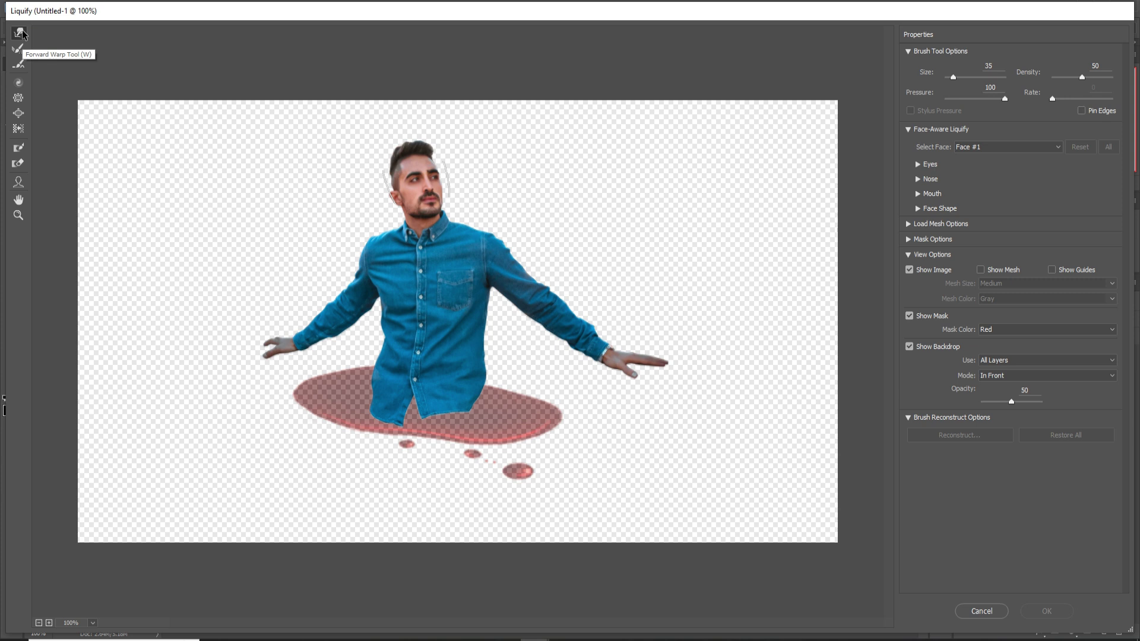
click(21, 33)
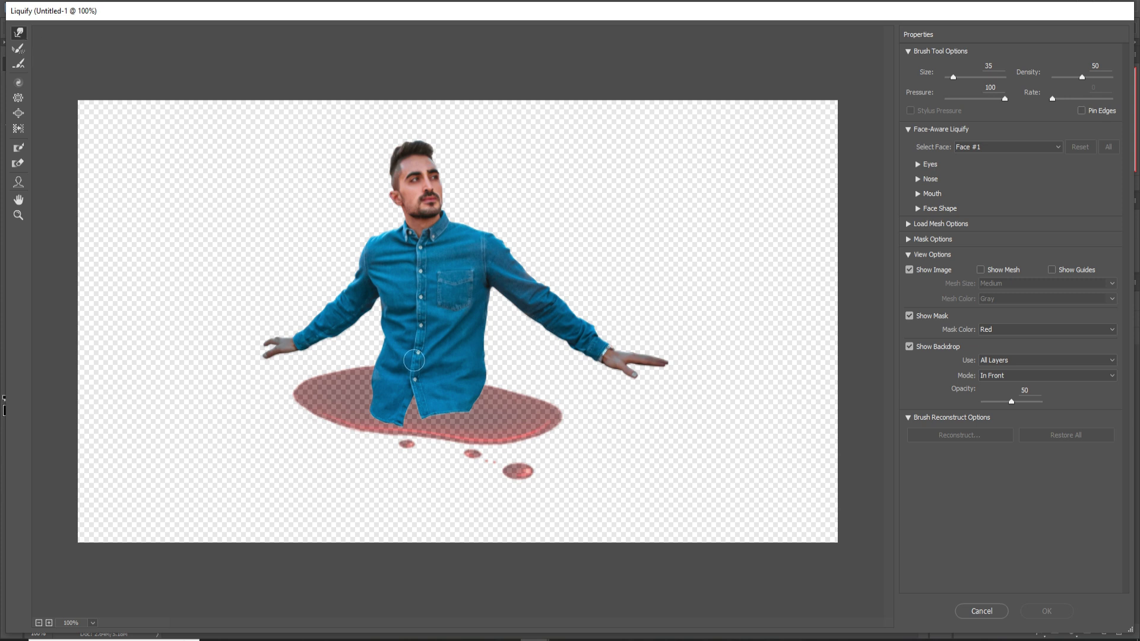
mouse_move(487, 410)
mouse_down()
mouse_move(497, 405)
mouse_move(456, 397)
mouse_move(473, 424)
mouse_move(454, 438)
mouse_move(429, 405)
mouse_move(406, 414)
mouse_move(415, 369)
mouse_move(466, 354)
mouse_move(474, 399)
mouse_move(371, 405)
mouse_move(356, 390)
mouse_move(382, 370)
mouse_move(332, 405)
mouse_move(424, 417)
mouse_up()
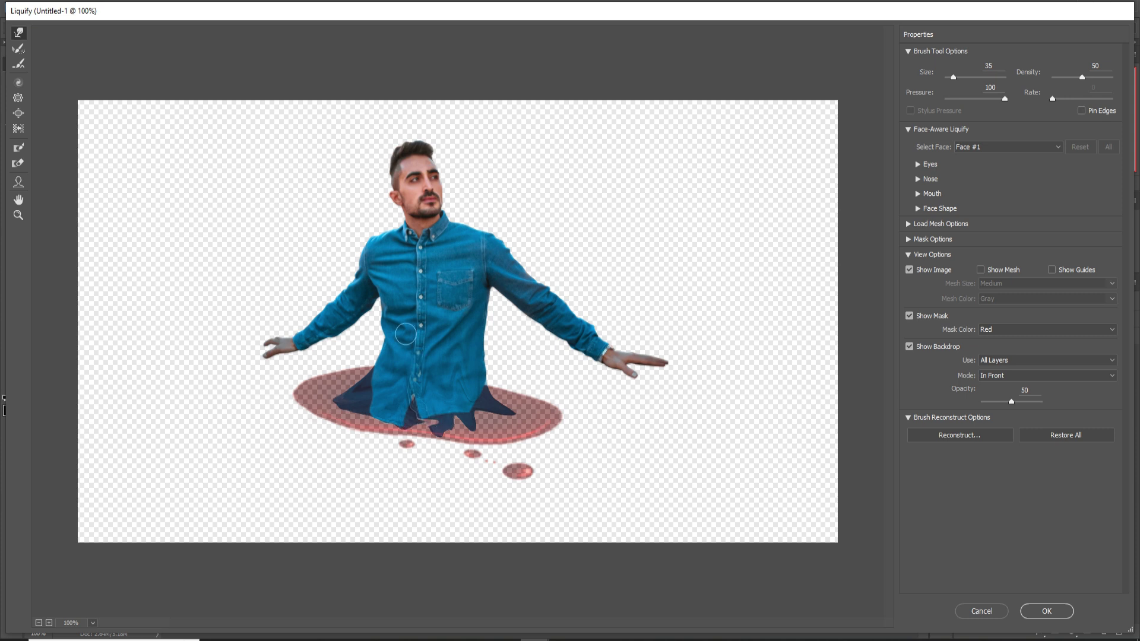
click(1046, 611)
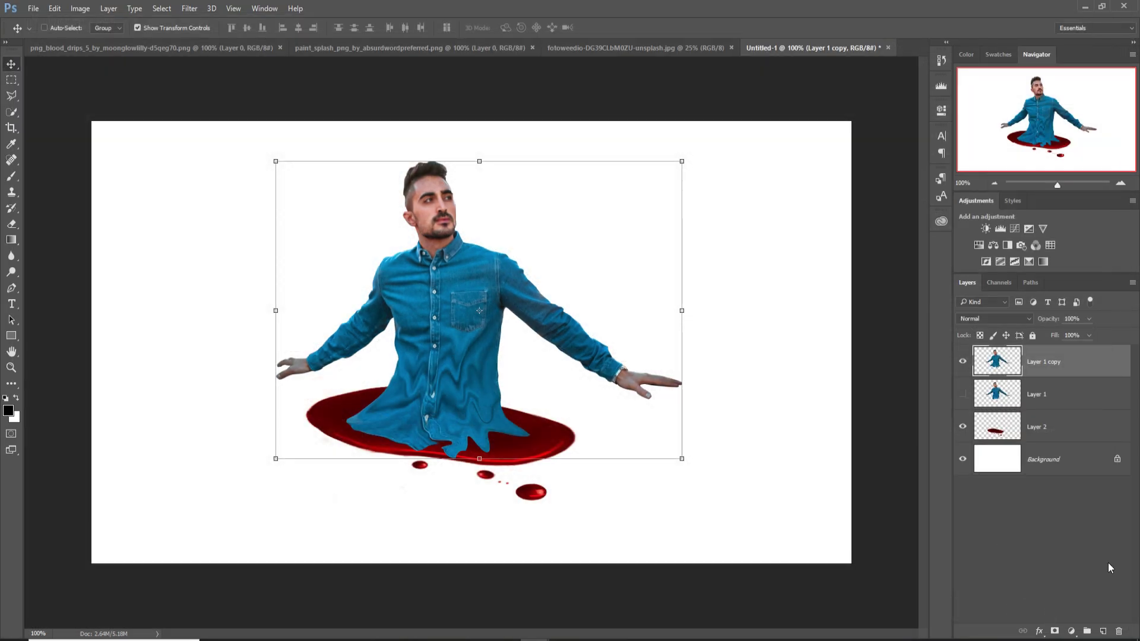
Step: Add a Hue/Saturation adjustment clipped to the puddle layer
click(1063, 424)
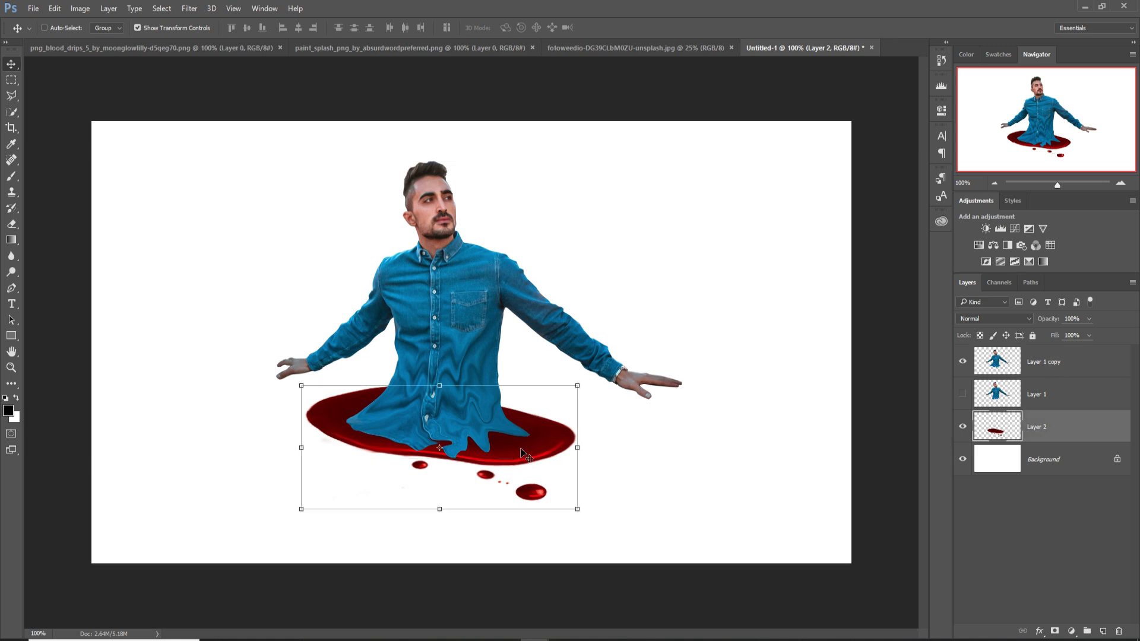
click(1072, 631)
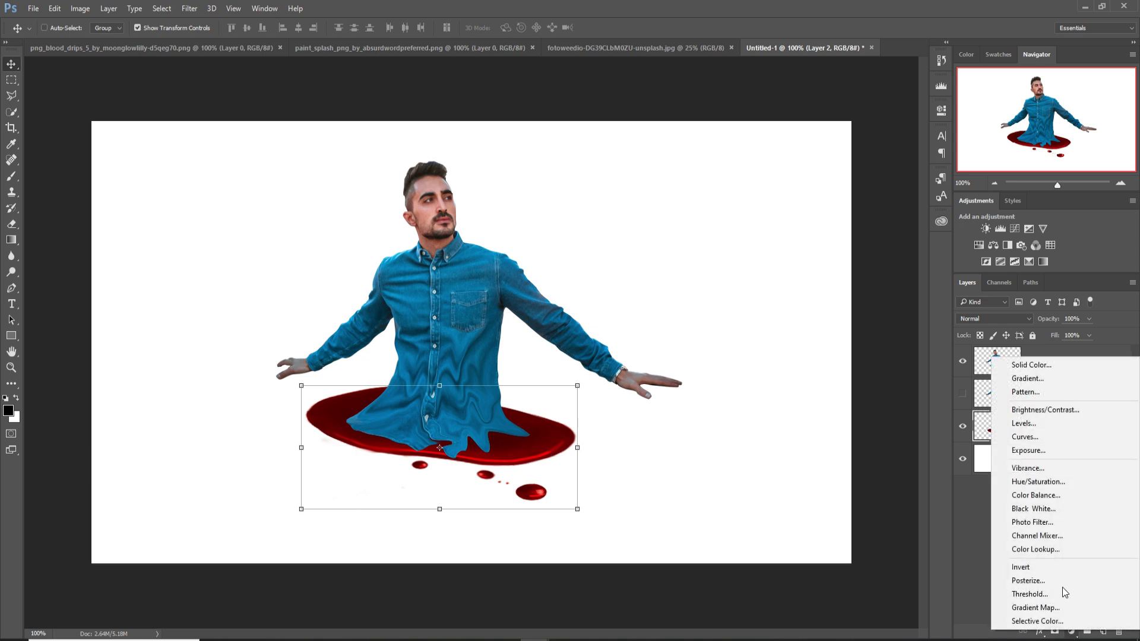
click(1055, 483)
click(838, 314)
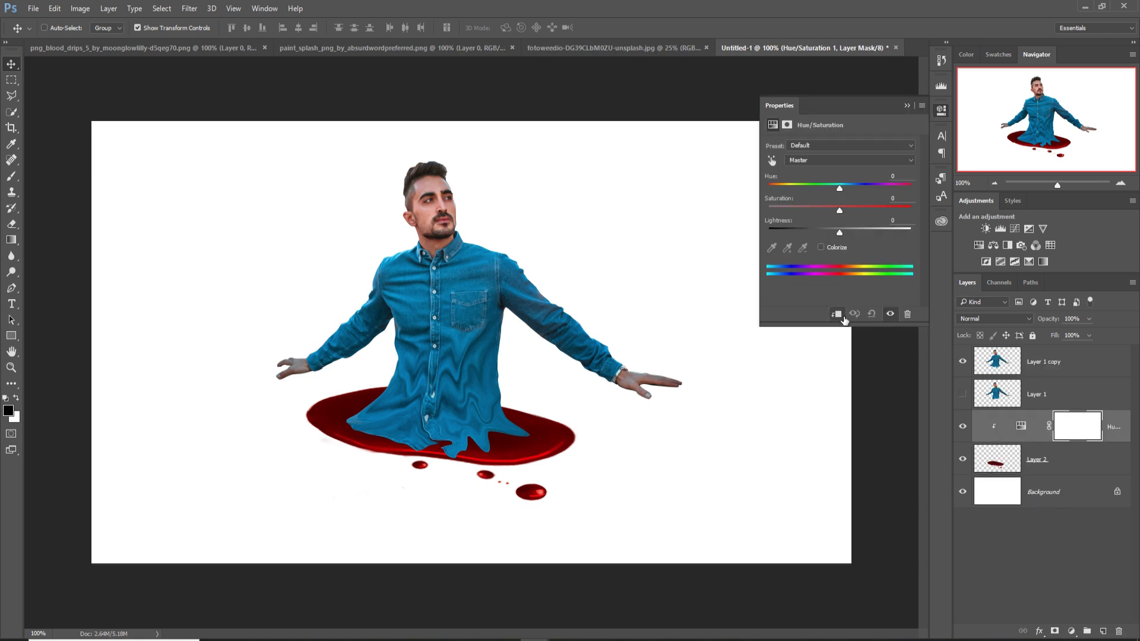
Step: Set the puddle adjustment to Hue −180, Saturation +9, Lightness +8
drag(840, 187, 917, 189)
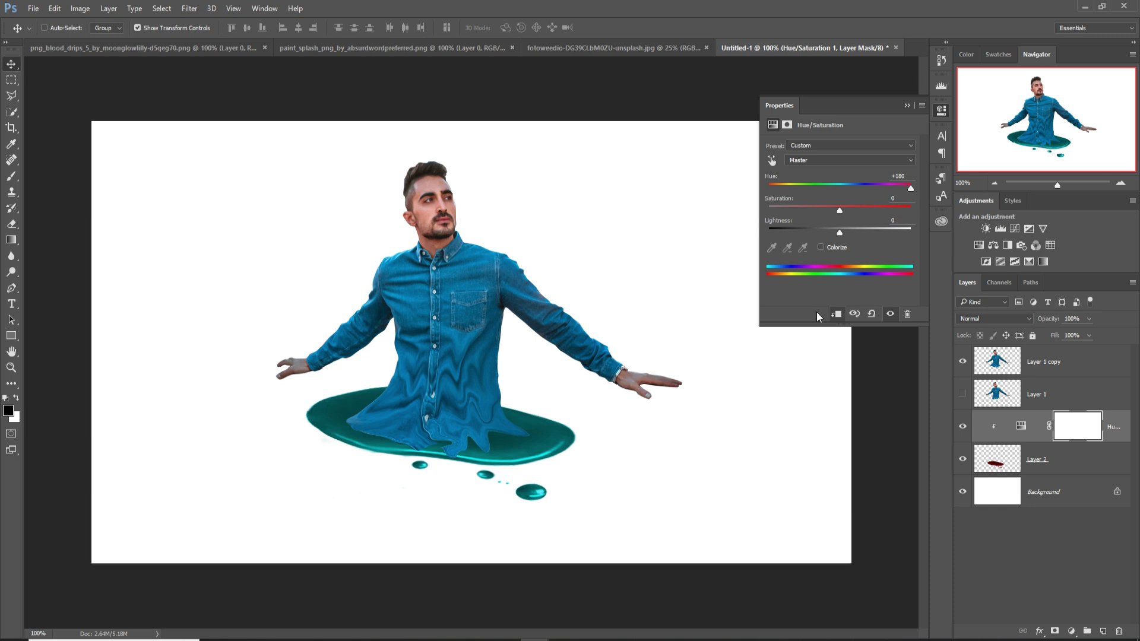
drag(840, 211, 850, 232)
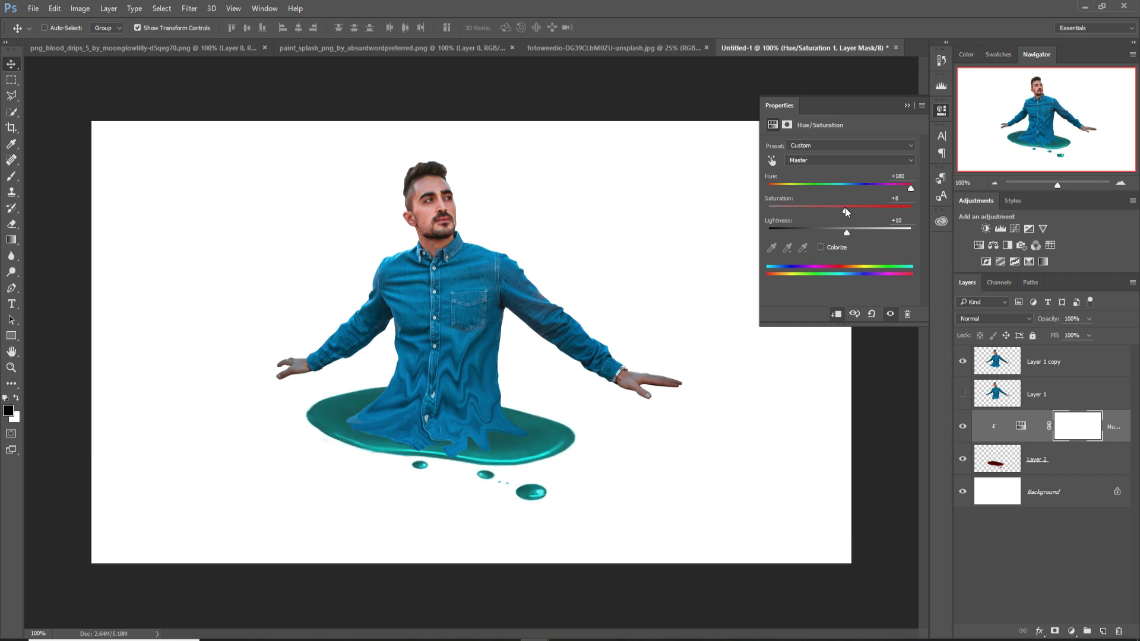
mouse_move(821, 210)
mouse_down()
mouse_move(777, 208)
mouse_move(836, 203)
mouse_up()
drag(912, 187, 770, 196)
drag(850, 235, 847, 232)
click(908, 105)
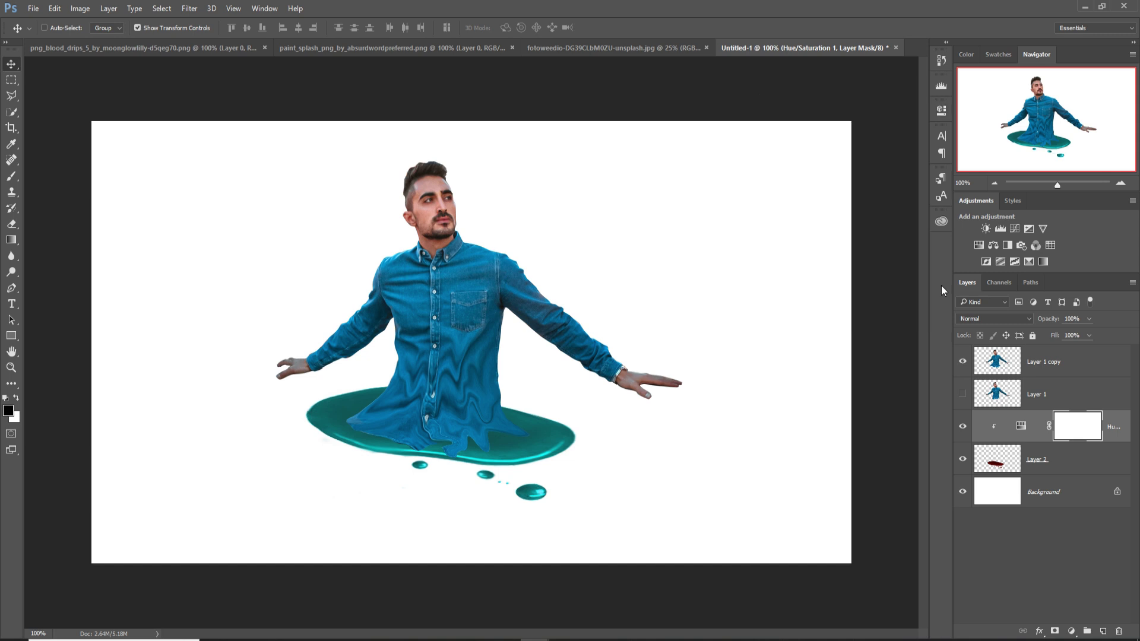
click(1077, 392)
Step: Clip a Hue/Saturation adjustment to Layer 1 copy with Hue −16 and Saturation −54
click(1078, 363)
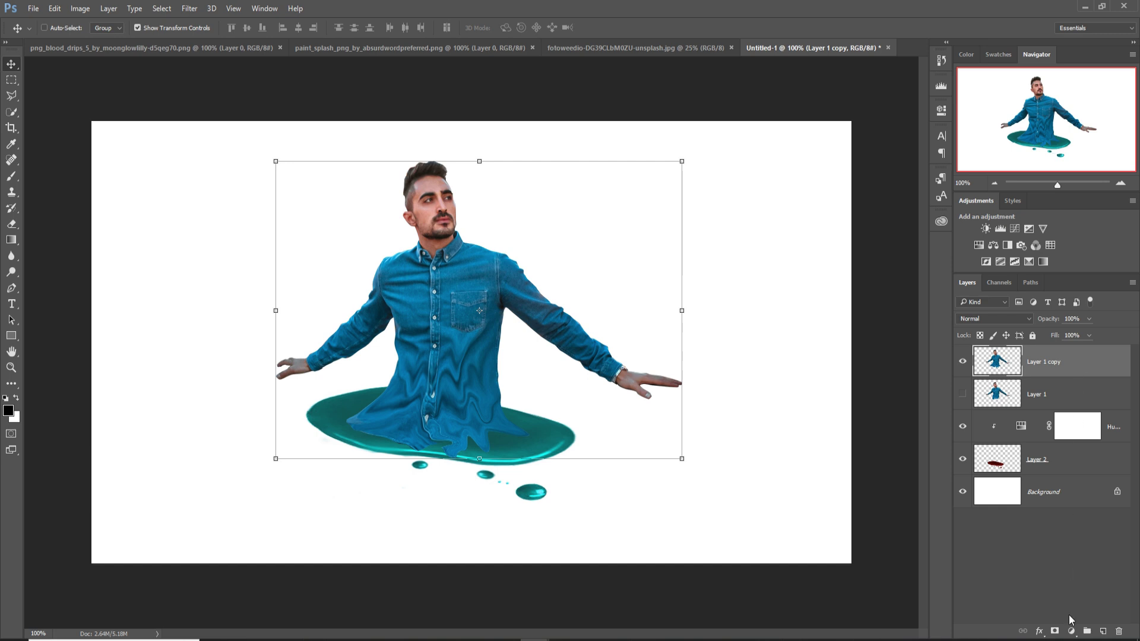
click(1072, 631)
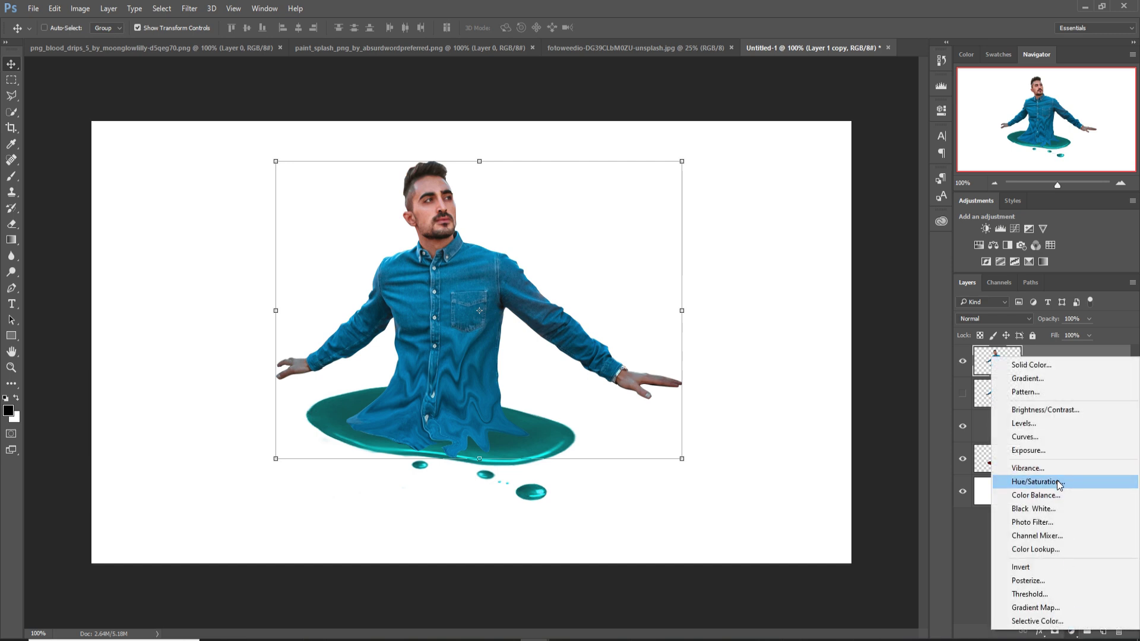
click(1038, 481)
click(836, 316)
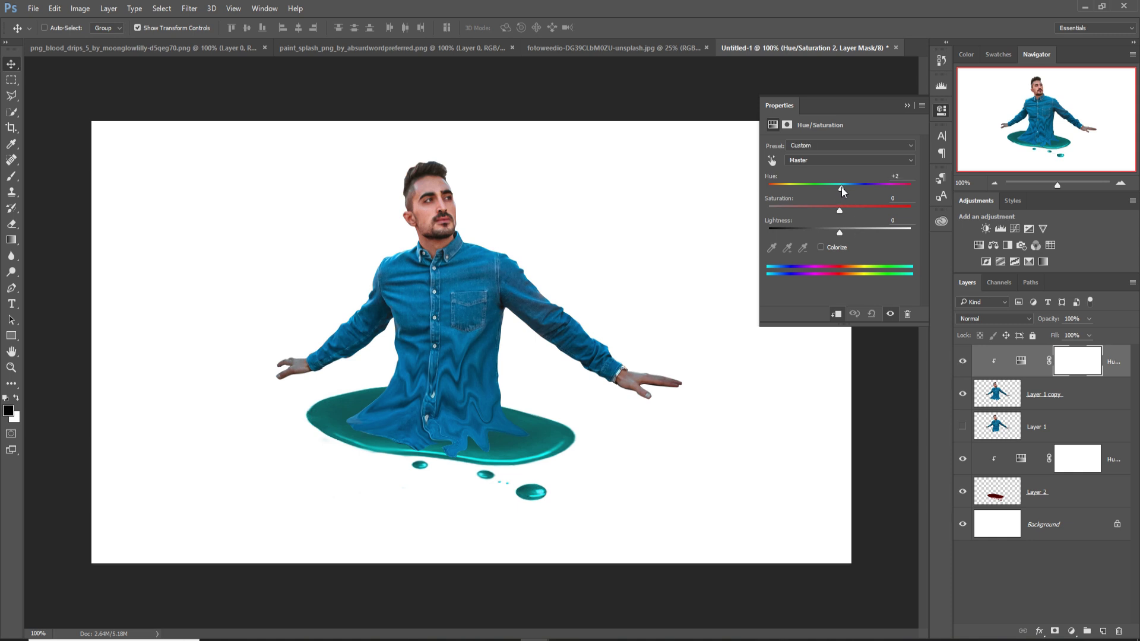
mouse_move(842, 187)
mouse_down()
mouse_move(925, 191)
mouse_move(826, 195)
mouse_up()
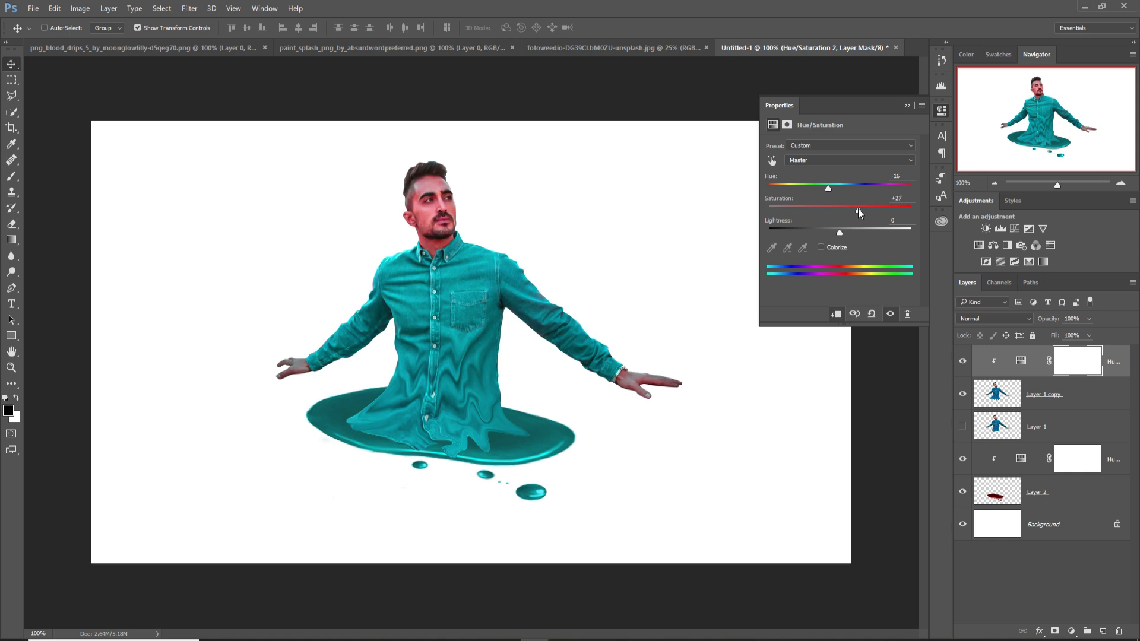
drag(840, 209, 814, 208)
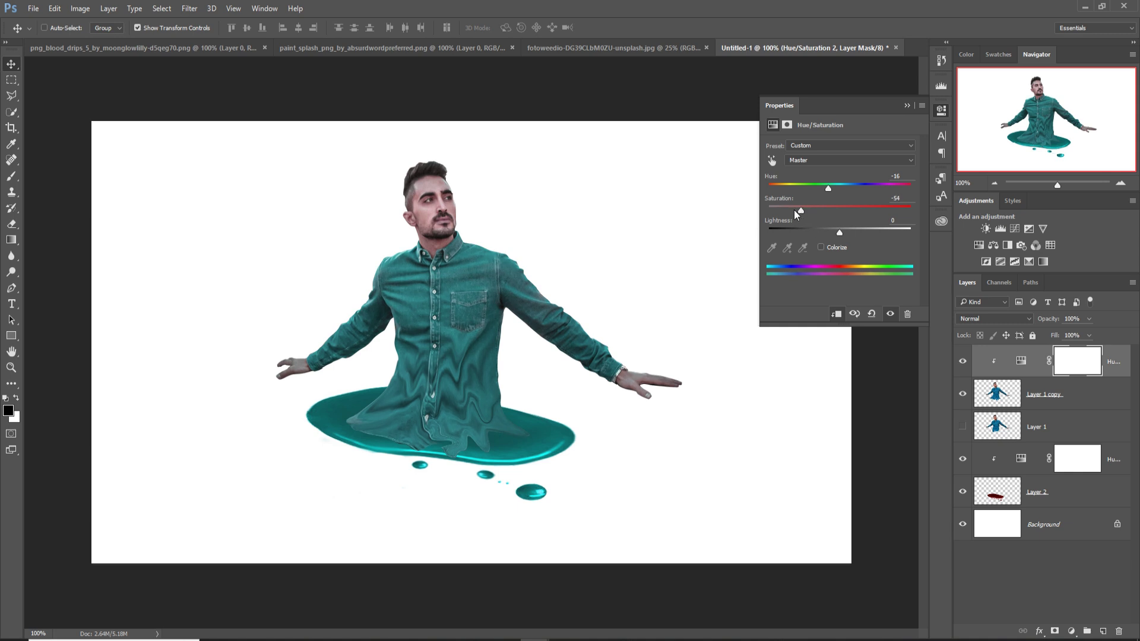
Step: Revisit the puddle's Hue/Saturation settings, leaving its saturation at −14
click(906, 105)
double_click(1021, 459)
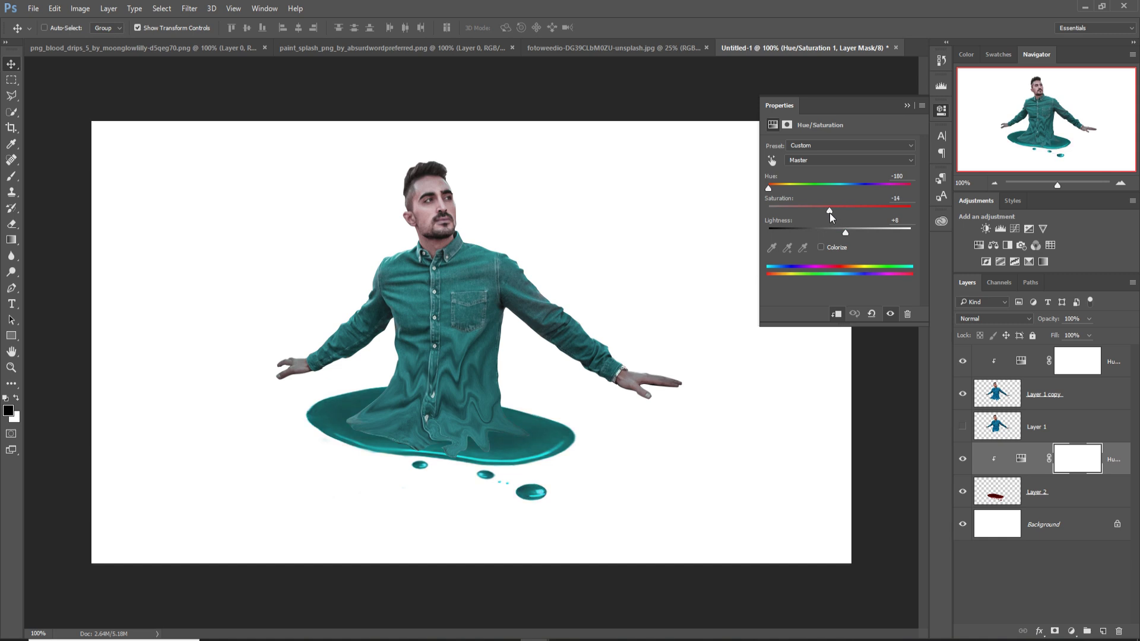
click(907, 105)
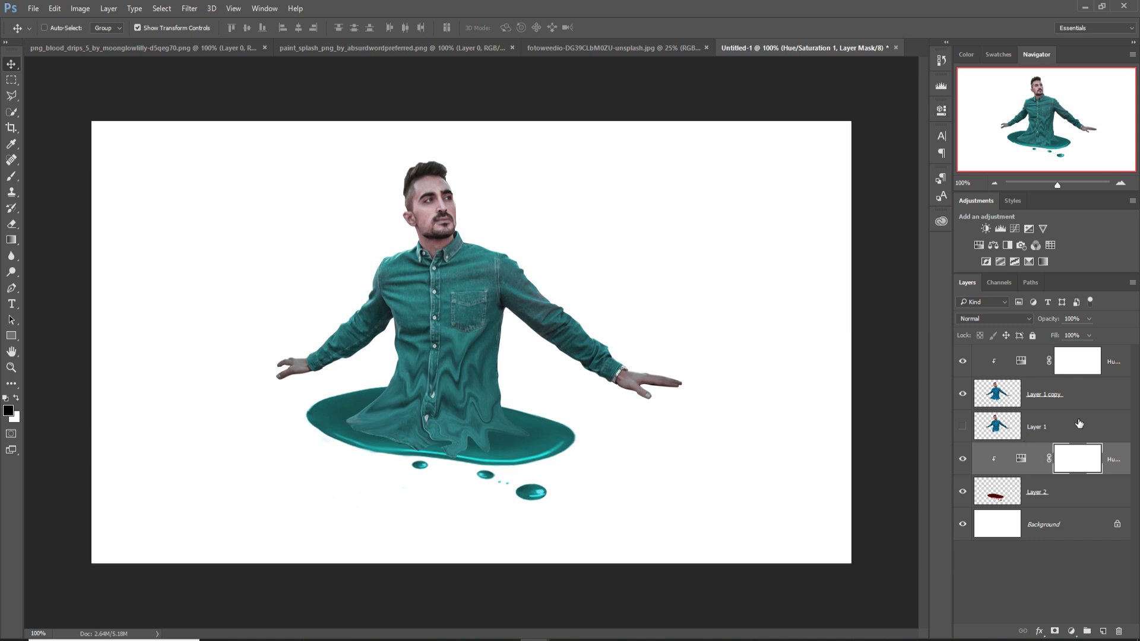
Step: Mask Layer 1 copy and paint black at 39% opacity along the puddle edge
click(1086, 393)
click(1055, 631)
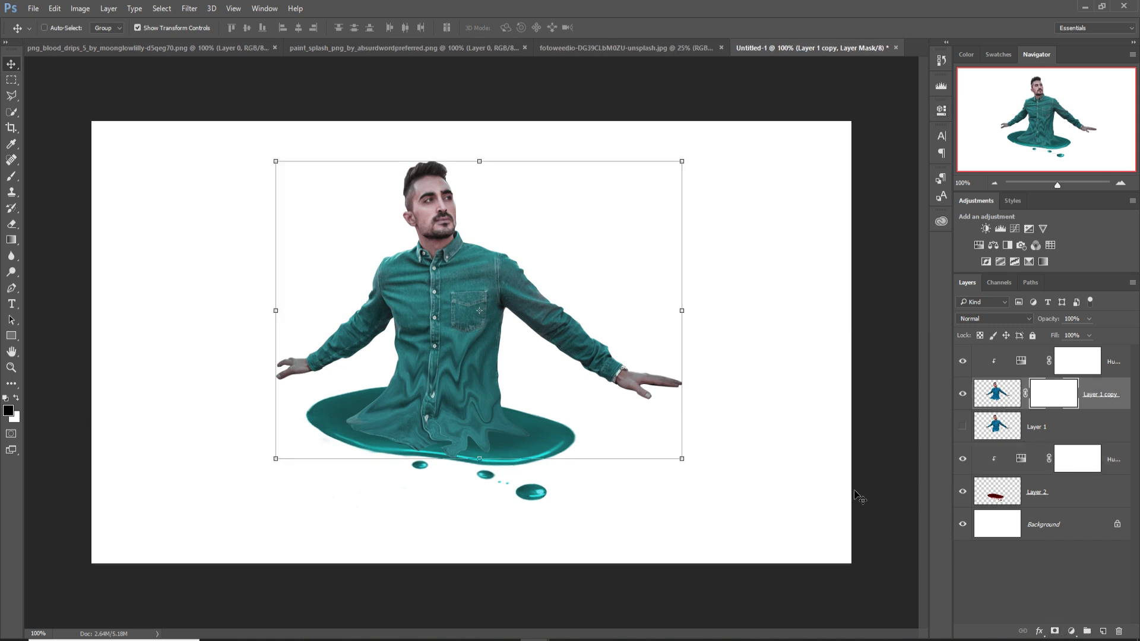
click(11, 176)
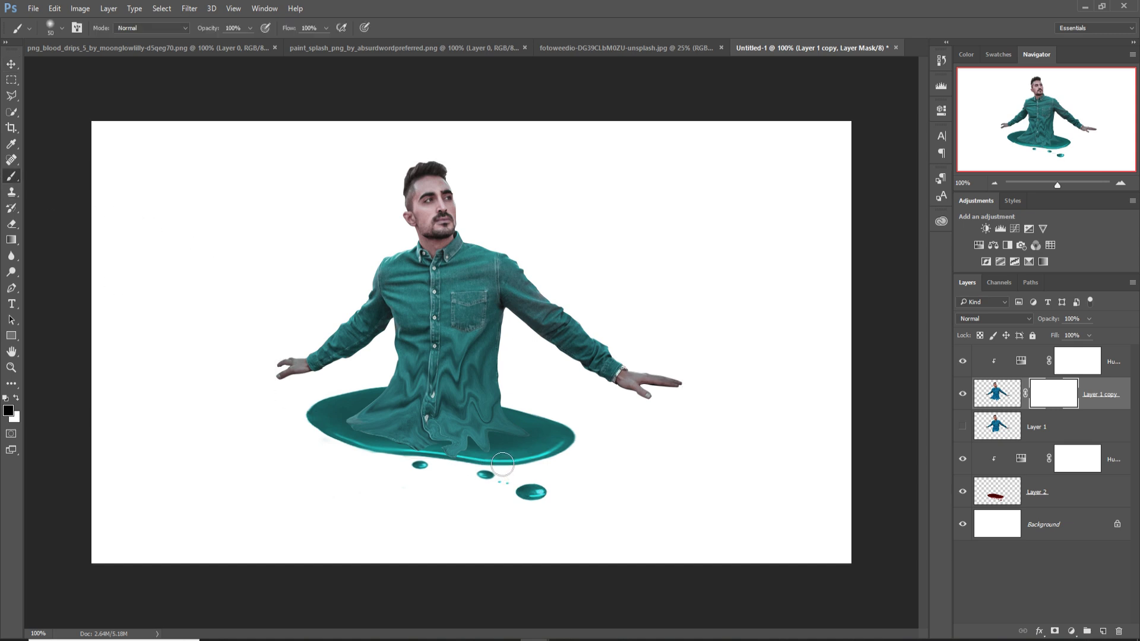
click(501, 463)
click(250, 28)
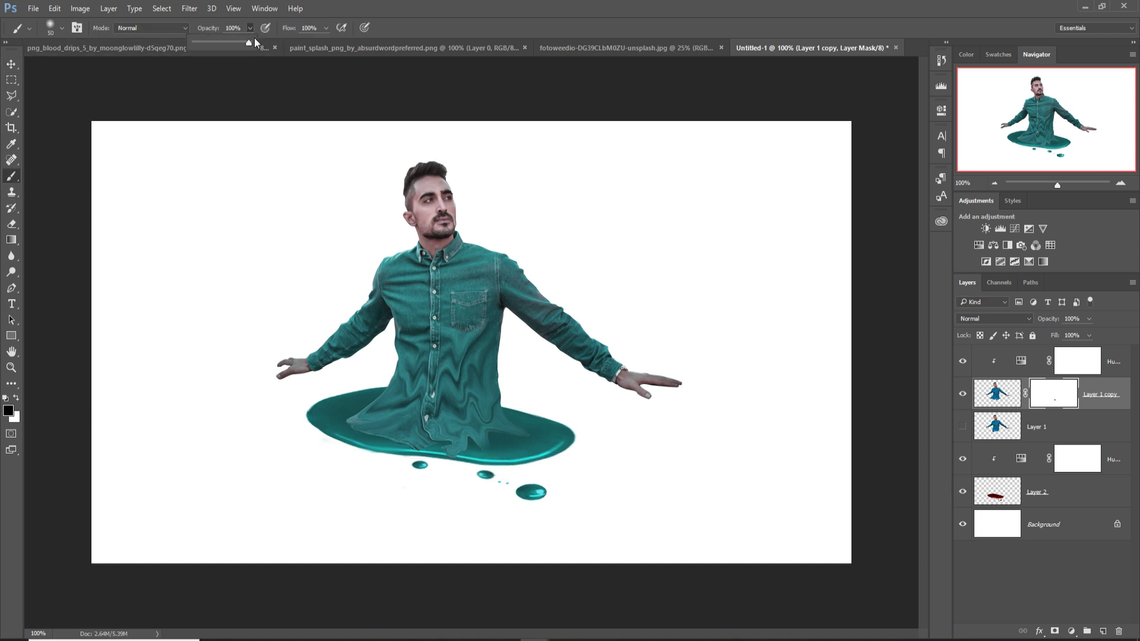
drag(255, 42, 217, 48)
click(486, 453)
mouse_move(481, 466)
mouse_down()
mouse_move(451, 464)
mouse_move(477, 466)
mouse_move(455, 467)
mouse_move(505, 450)
mouse_move(553, 462)
mouse_move(412, 460)
mouse_move(339, 427)
mouse_move(473, 468)
mouse_move(536, 457)
mouse_up()
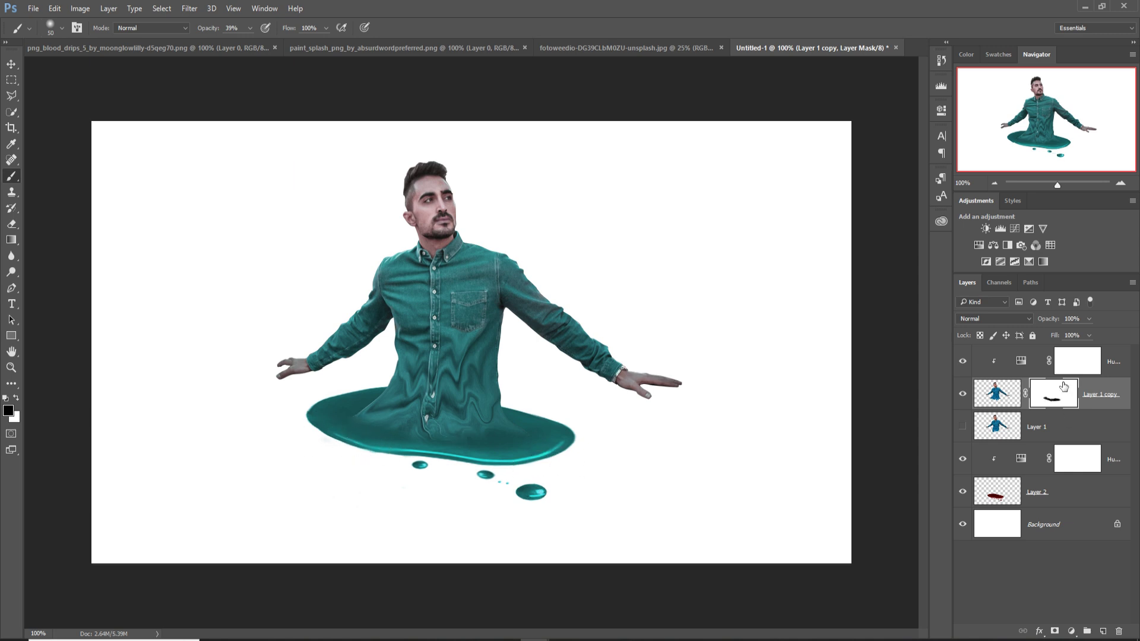
Step: On Hue/Saturation 2's mask, paint 100% black over the head, neck and hands
click(1080, 365)
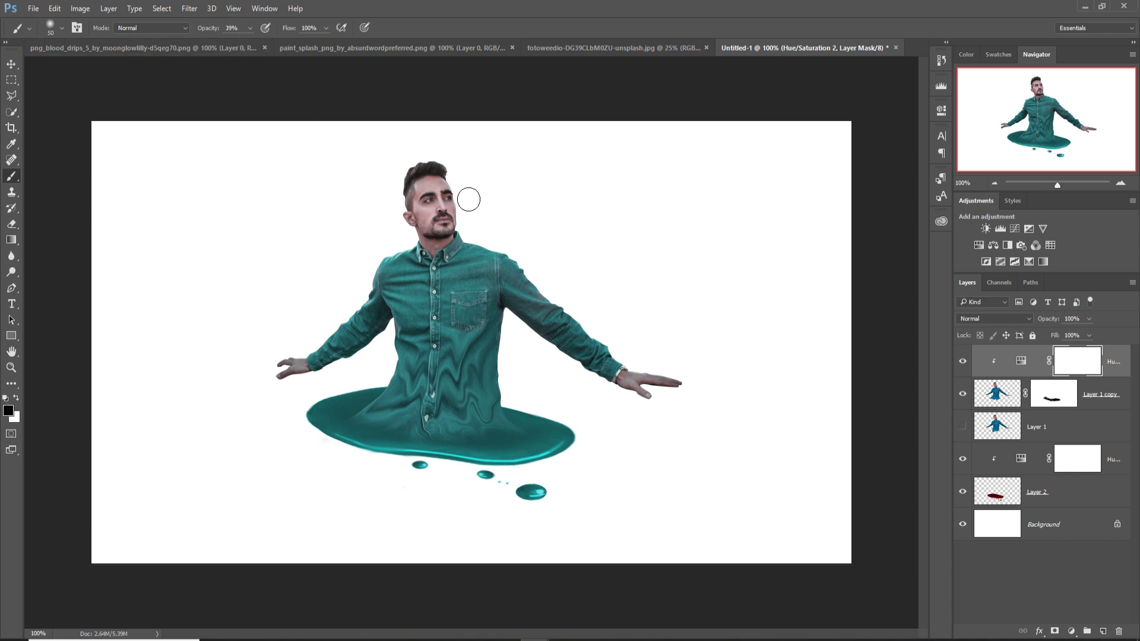
click(250, 28)
drag(247, 43, 374, 51)
click(418, 168)
mouse_move(455, 239)
mouse_down()
mouse_move(446, 174)
mouse_move(459, 205)
mouse_up()
drag(301, 379, 286, 384)
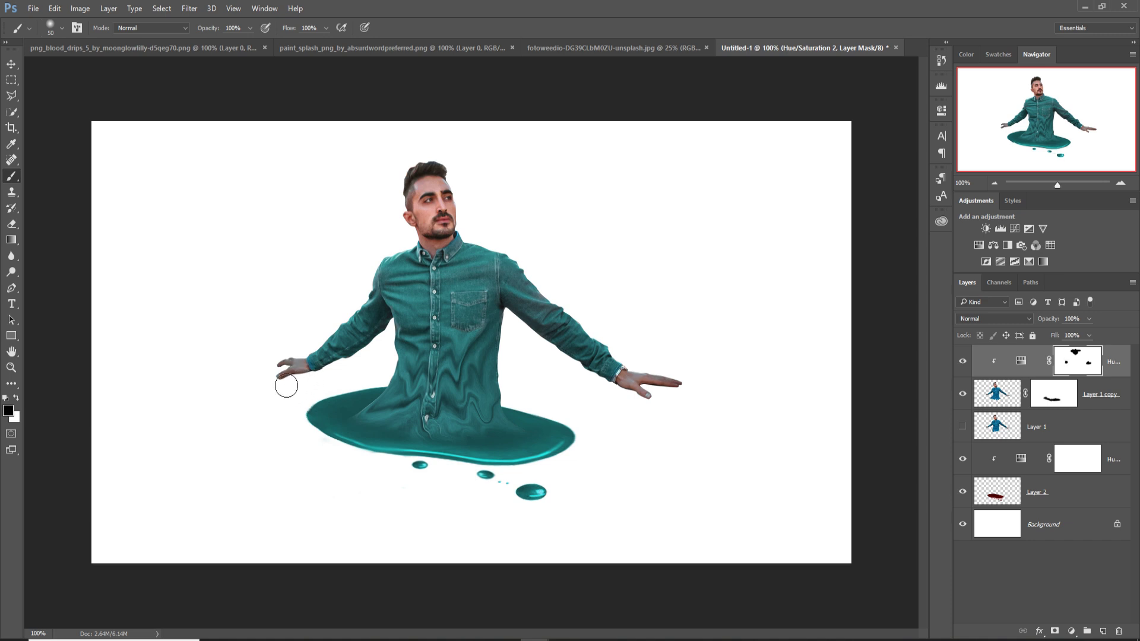
click(11, 64)
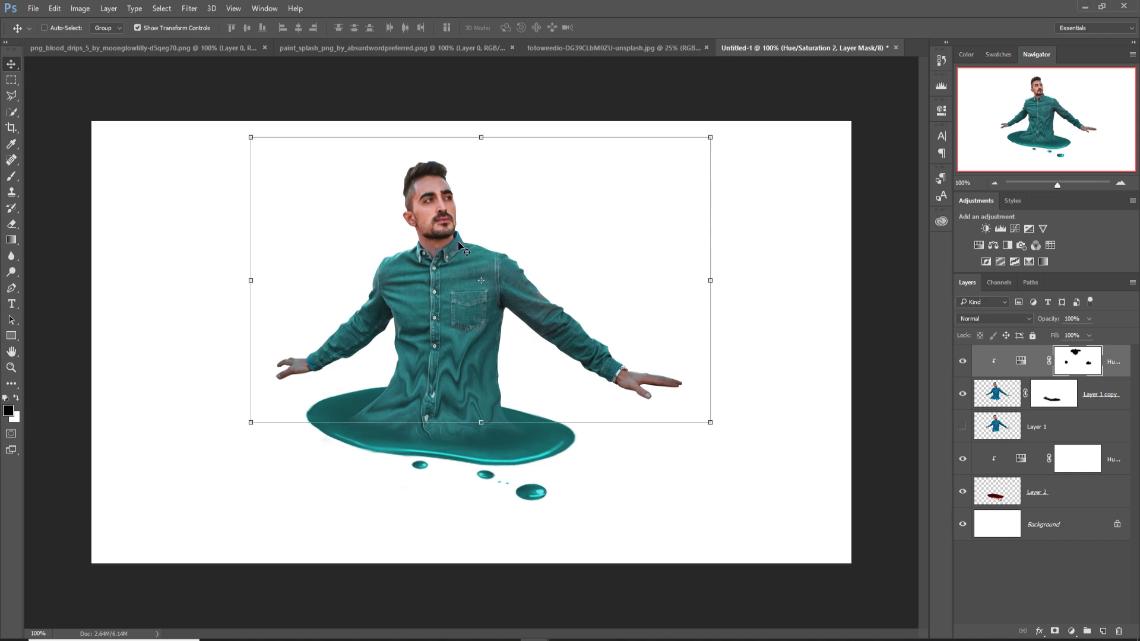
Step: Copy the red paint splash image into the composition as Layer 3
click(165, 47)
click(312, 48)
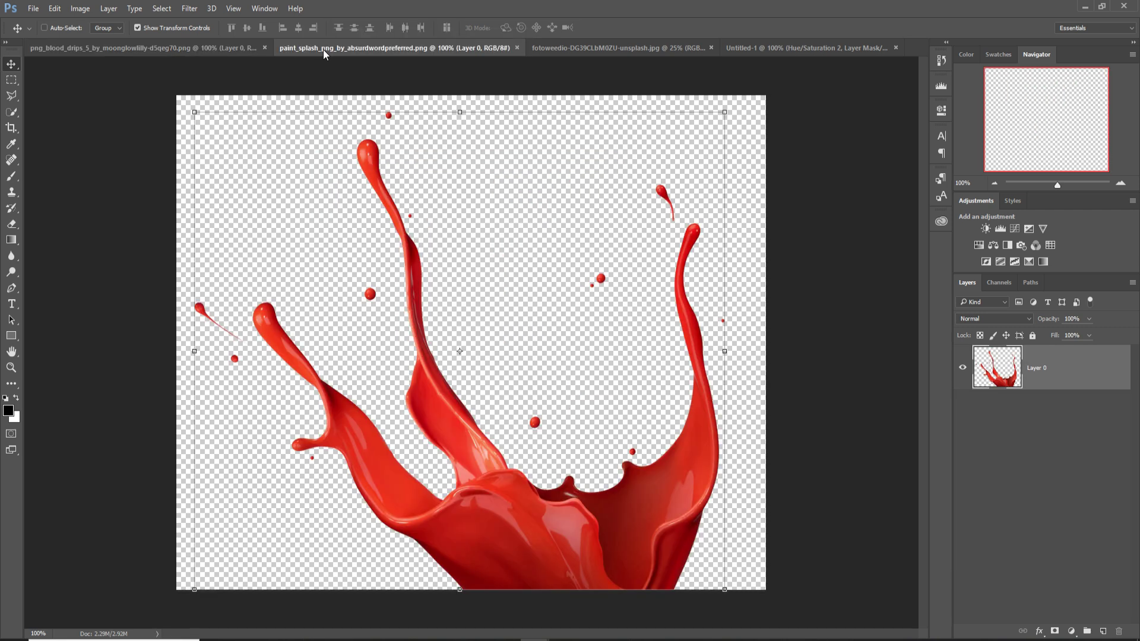
mouse_move(330, 48)
mouse_down()
mouse_move(340, 105)
mouse_move(510, 141)
mouse_up()
click(558, 48)
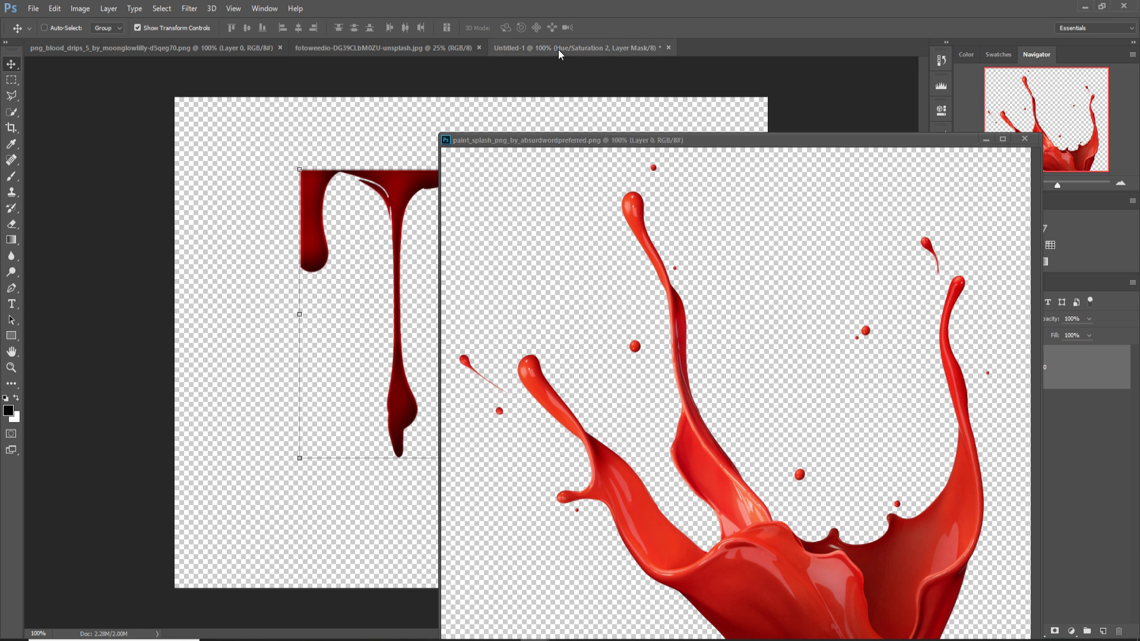
drag(761, 578, 385, 410)
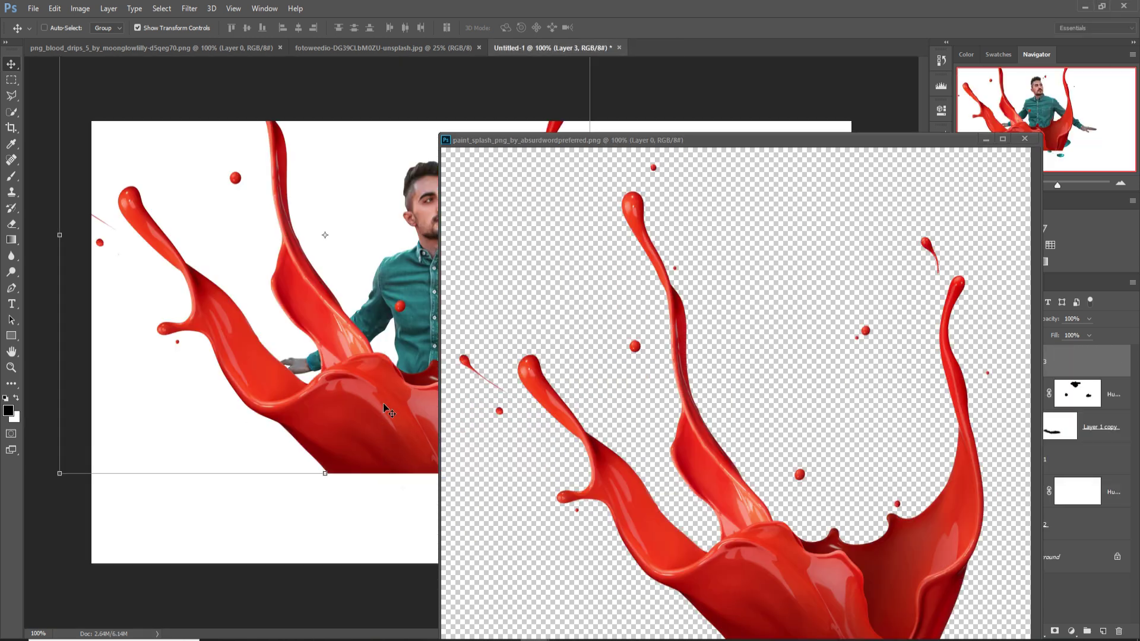
click(985, 139)
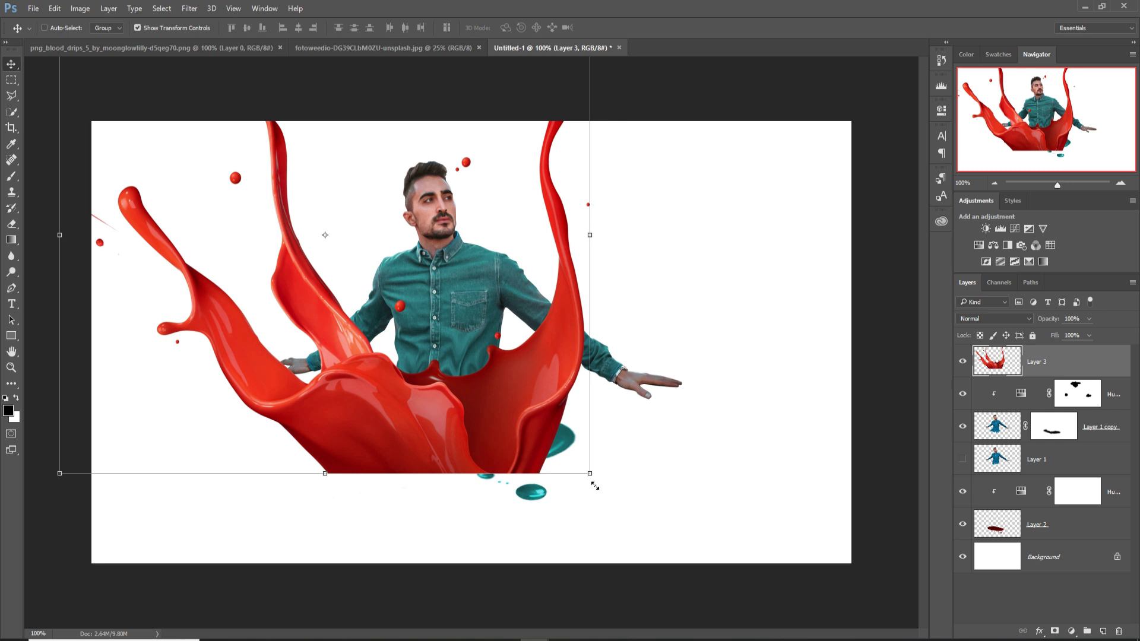
Step: Shrink the splash to about 56% around the waist and move it below Layer 1 copy
drag(596, 484, 450, 428)
click(517, 28)
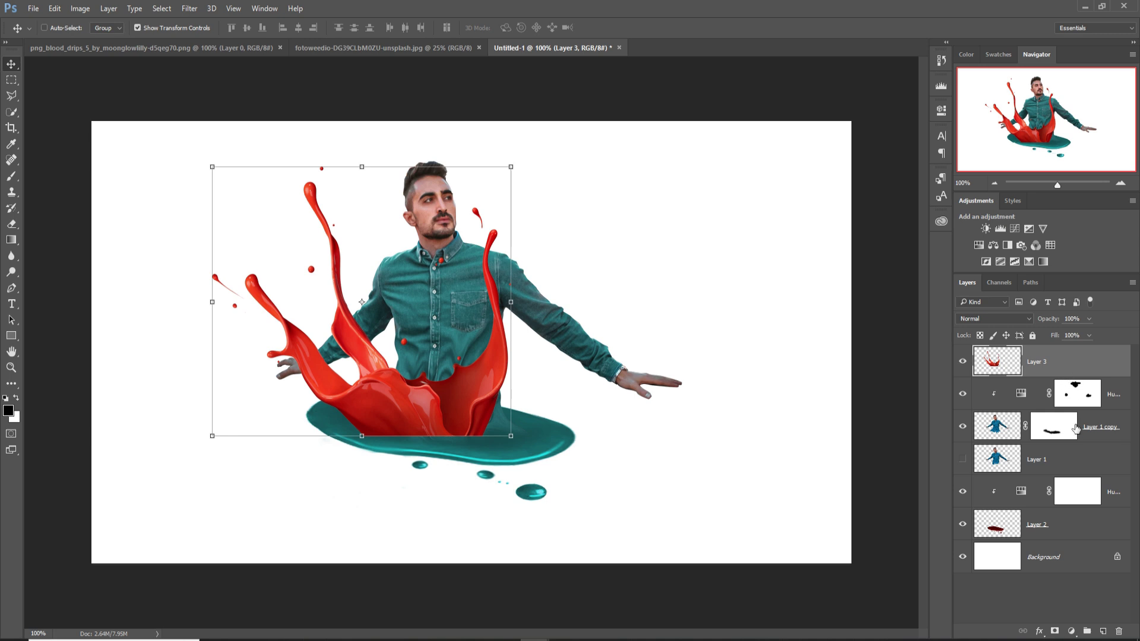
double_click(1067, 364)
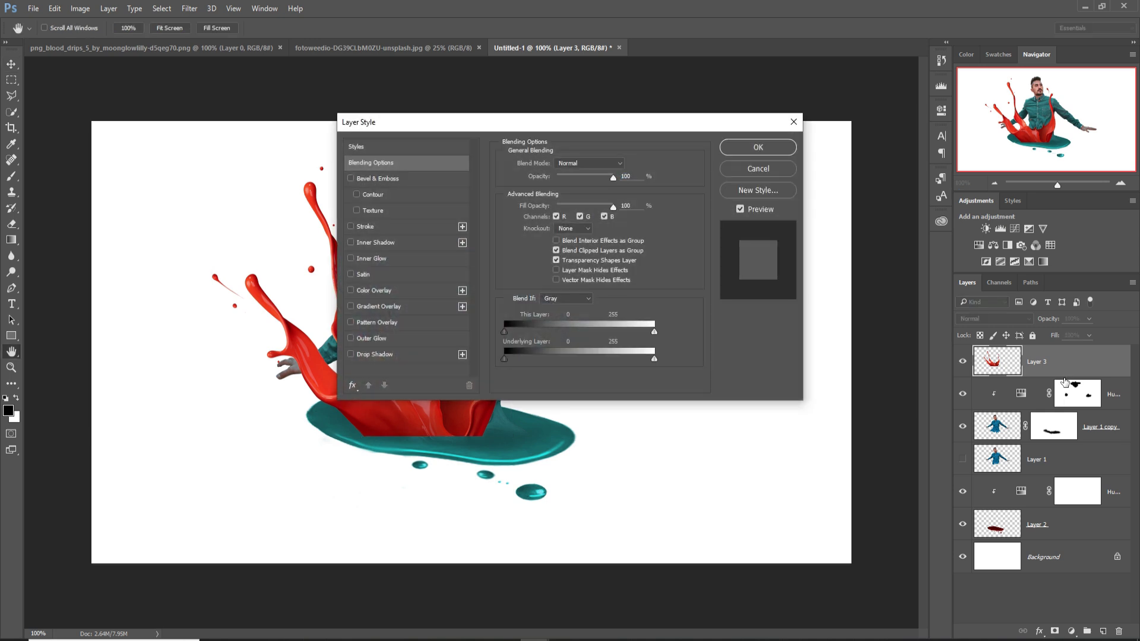
click(794, 122)
drag(1062, 369, 1066, 473)
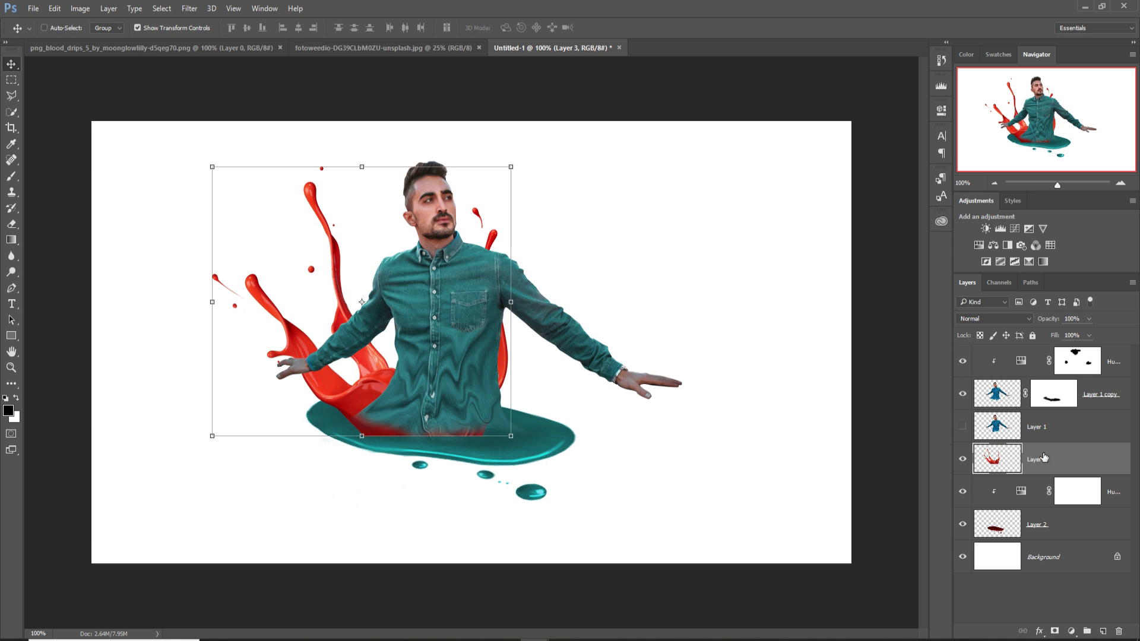
Step: Clip a Hue/Saturation adjustment to Layer 3: Hue −180, Saturation −43, Lightness −31
click(1071, 631)
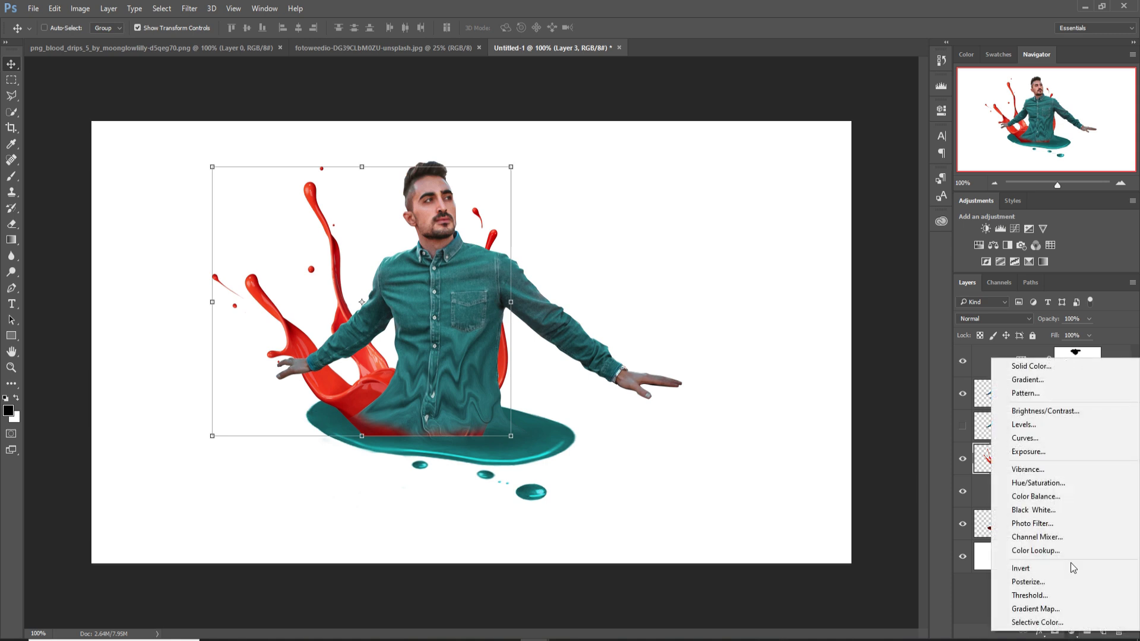
click(1061, 485)
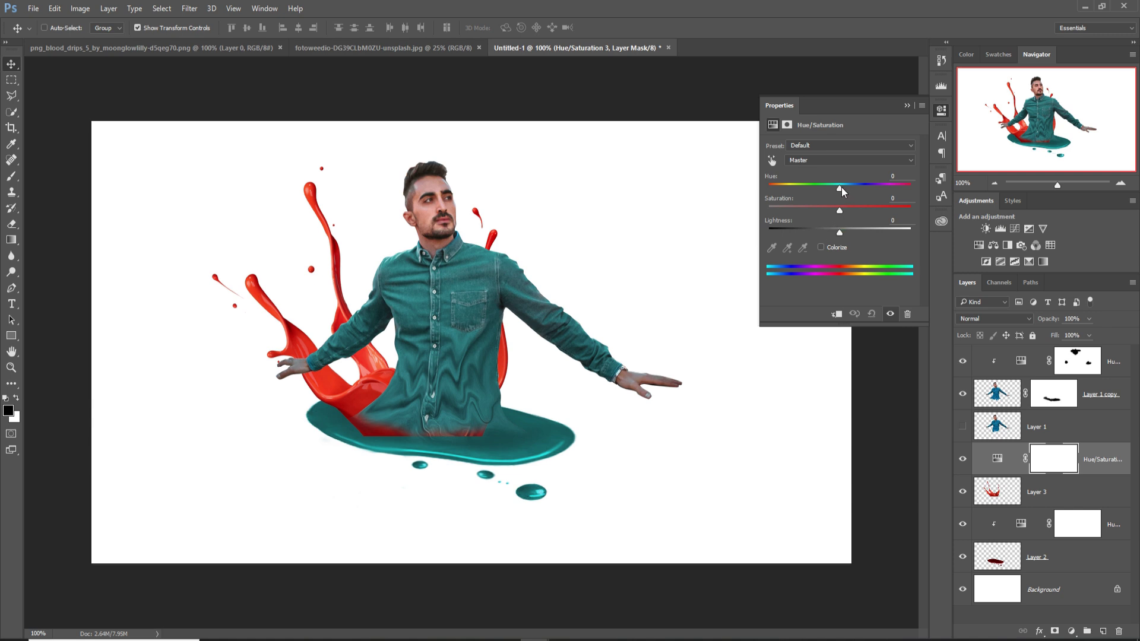
click(837, 314)
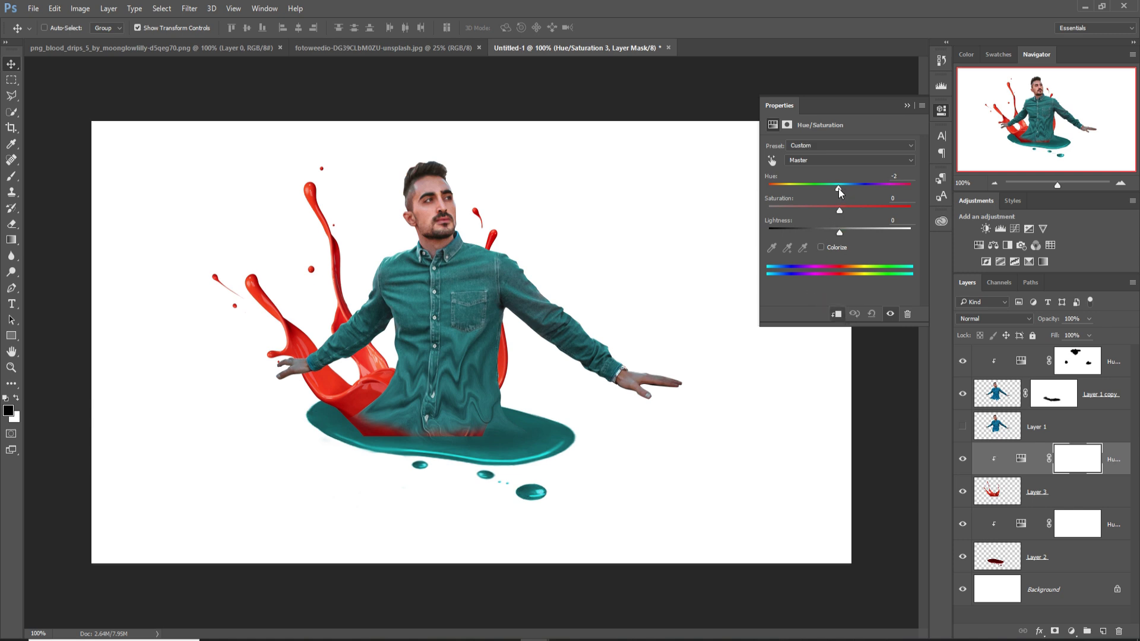
drag(839, 190, 759, 193)
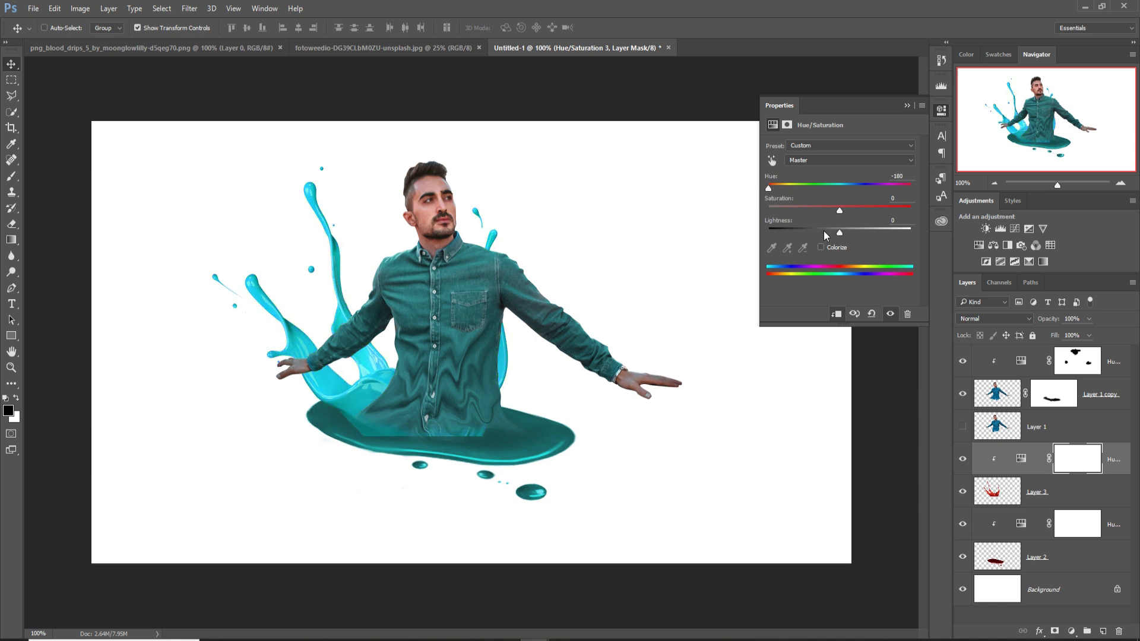
drag(840, 210, 795, 223)
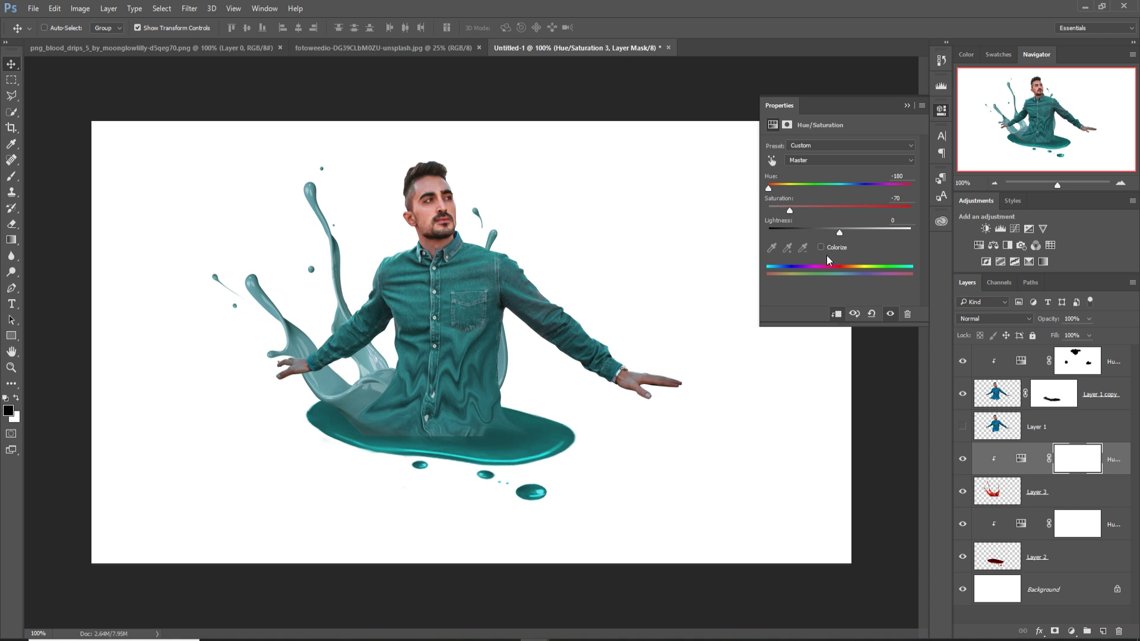
drag(839, 234, 815, 234)
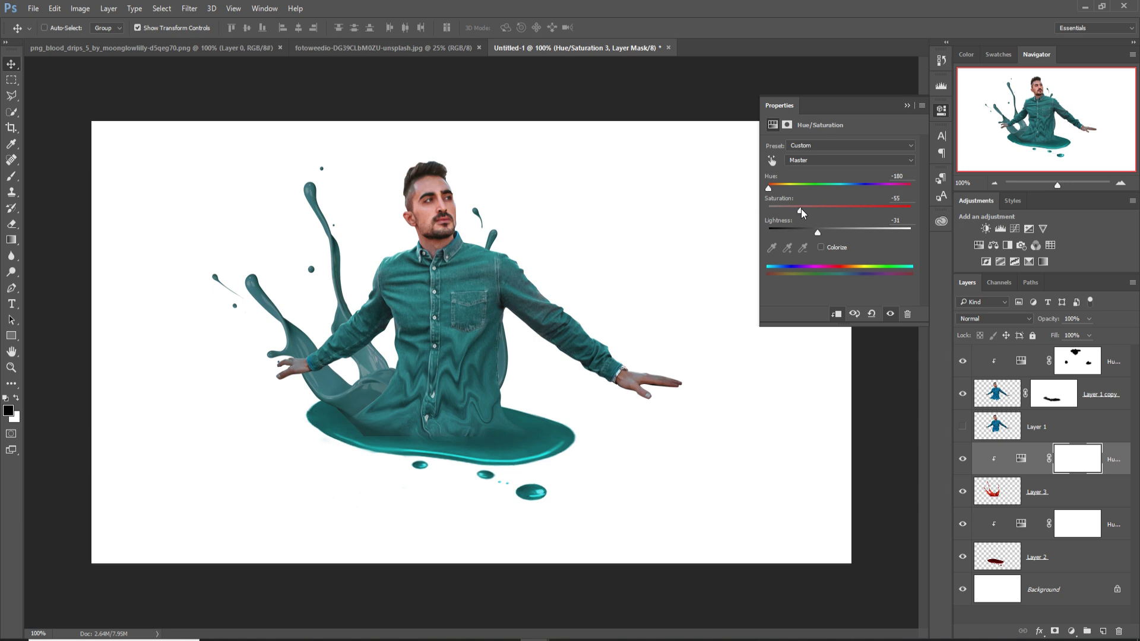
drag(804, 208, 806, 209)
click(907, 105)
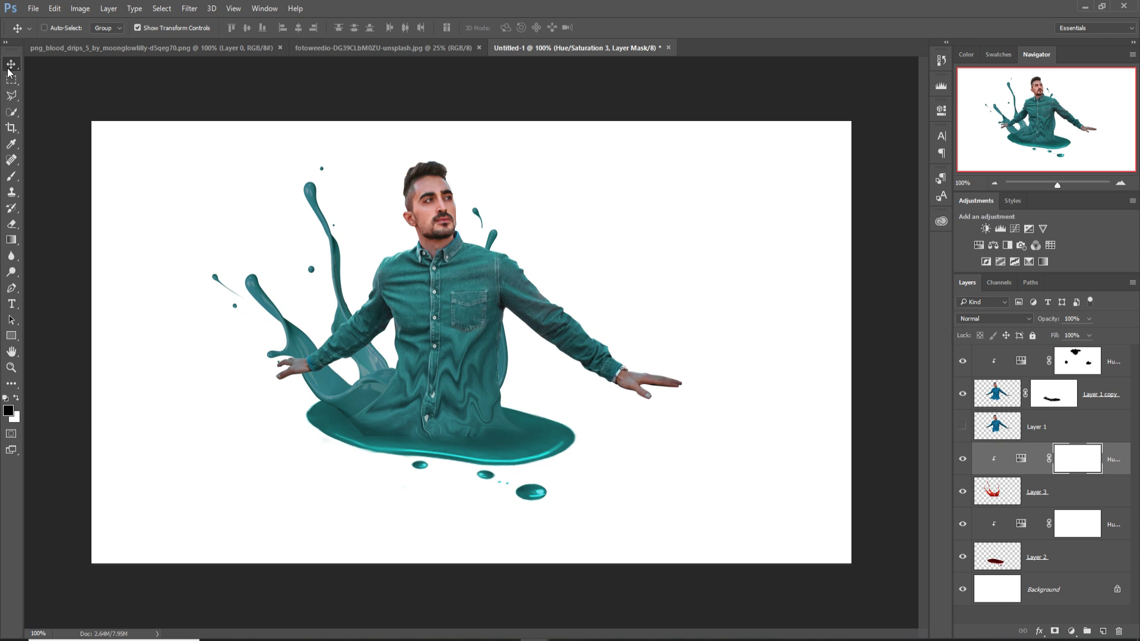
Step: Add a mask to Layer 3 and paint black along the puddle's lower edge
click(1049, 491)
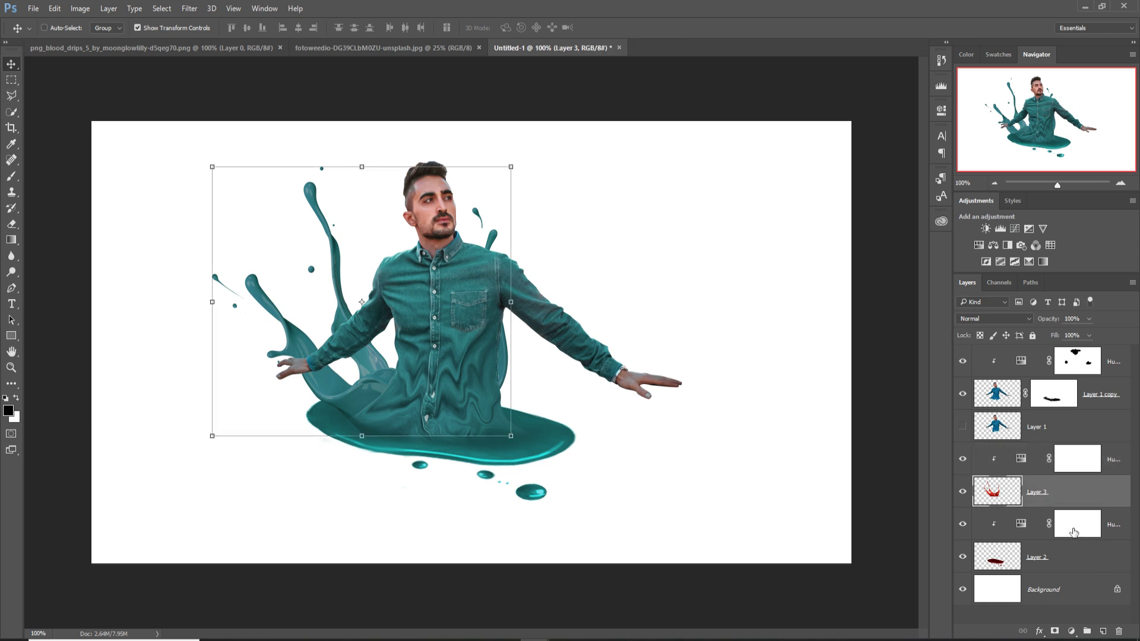
click(1054, 631)
click(11, 181)
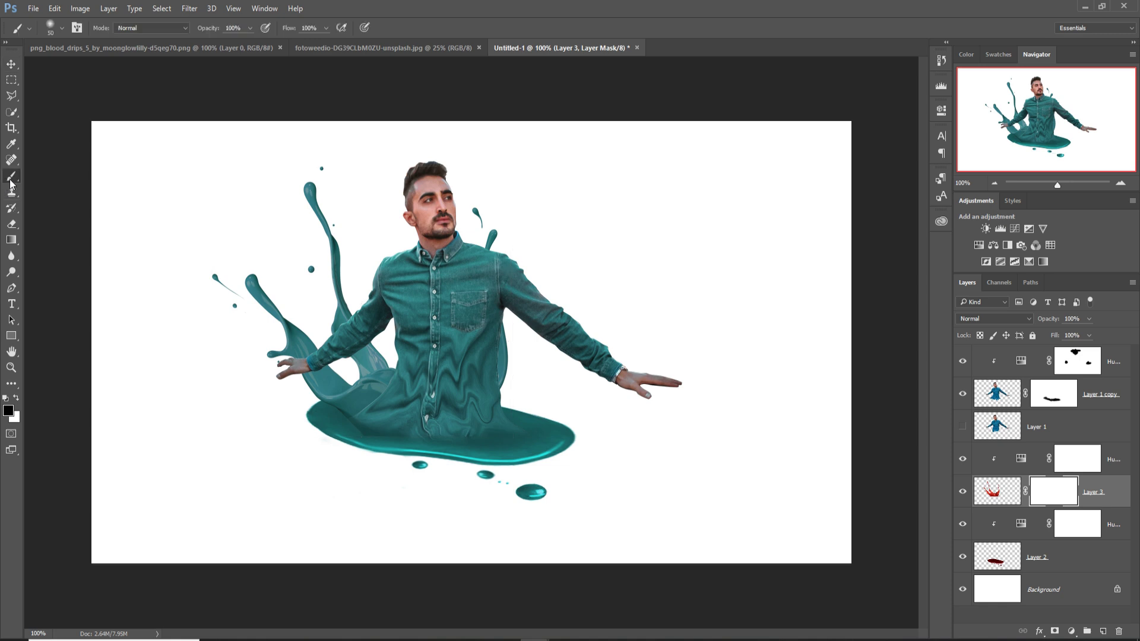
mouse_move(361, 475)
mouse_down()
mouse_move(407, 465)
mouse_move(386, 456)
mouse_move(415, 462)
mouse_move(406, 452)
mouse_move(499, 463)
mouse_move(412, 445)
mouse_move(396, 446)
mouse_move(521, 474)
mouse_move(510, 460)
mouse_up()
key(v)
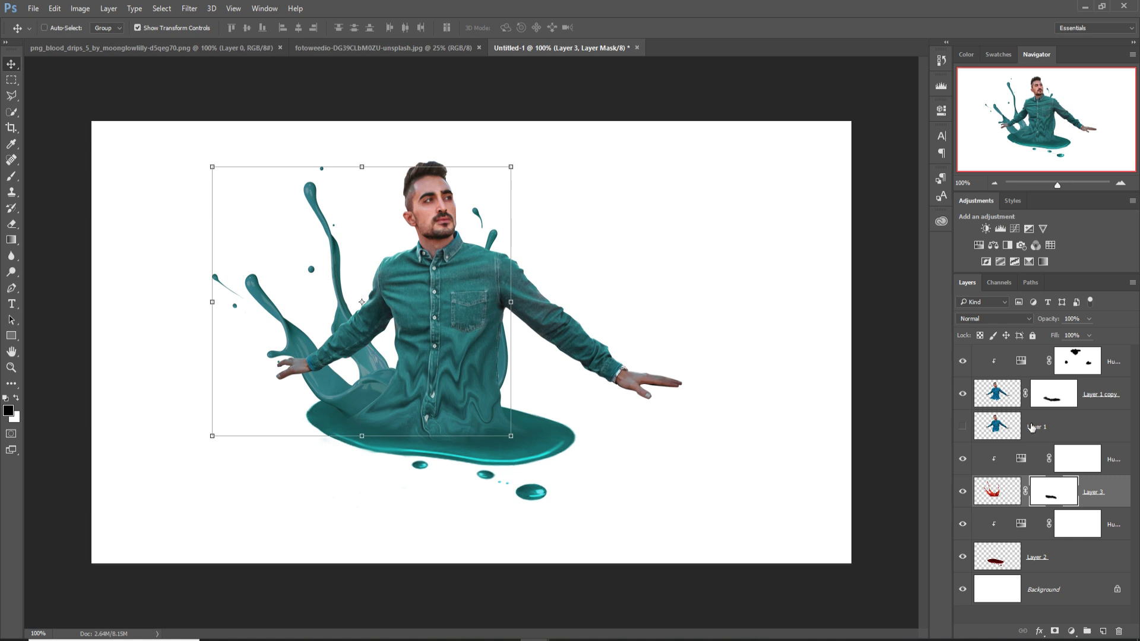
ctrl+click(1112, 469)
Step: Duplicate the splash and Hue layers and move the copies to the top of the layer stack
right_click(1117, 466)
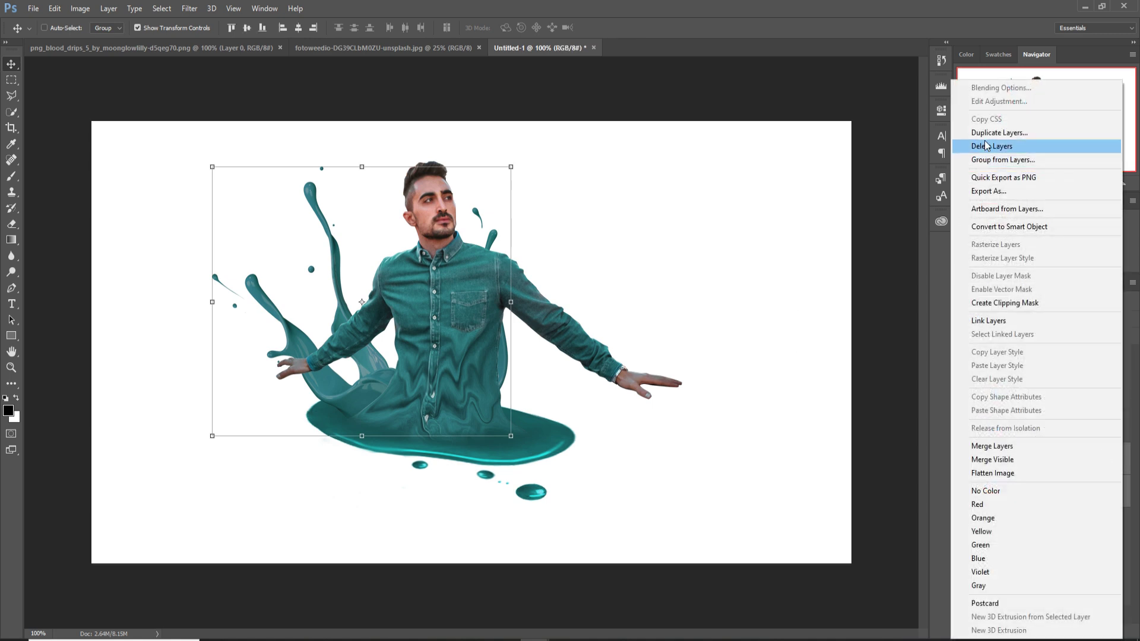
click(999, 132)
click(669, 198)
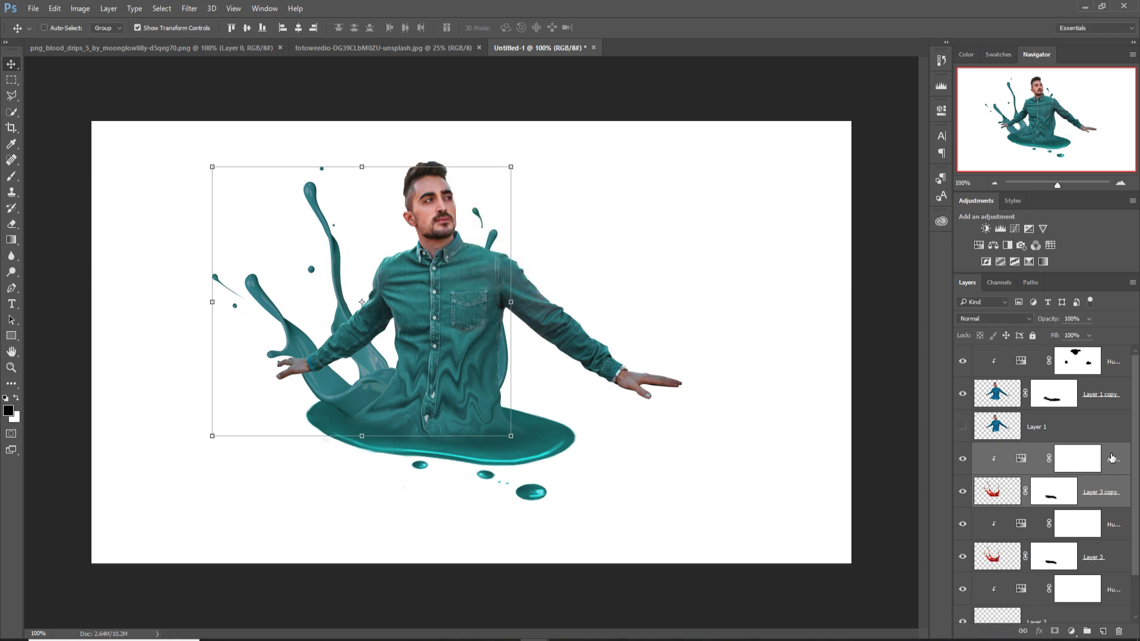
drag(1112, 458, 1096, 354)
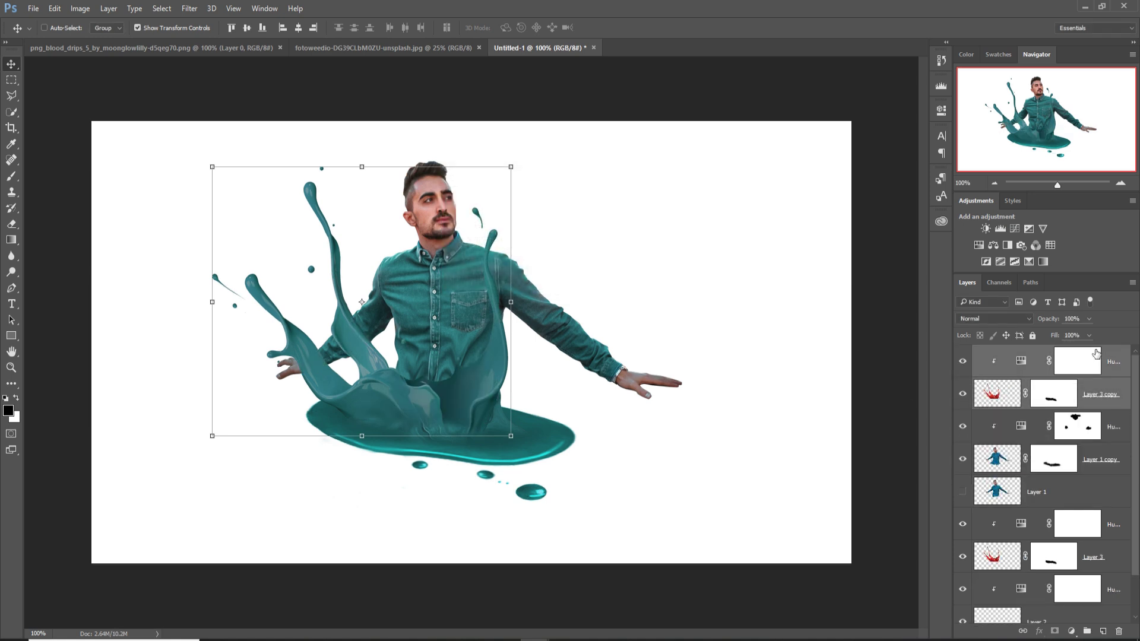
Step: Scale the splash copy to about 65%, move it onto the man's body, and rotate it about 6°
click(1068, 393)
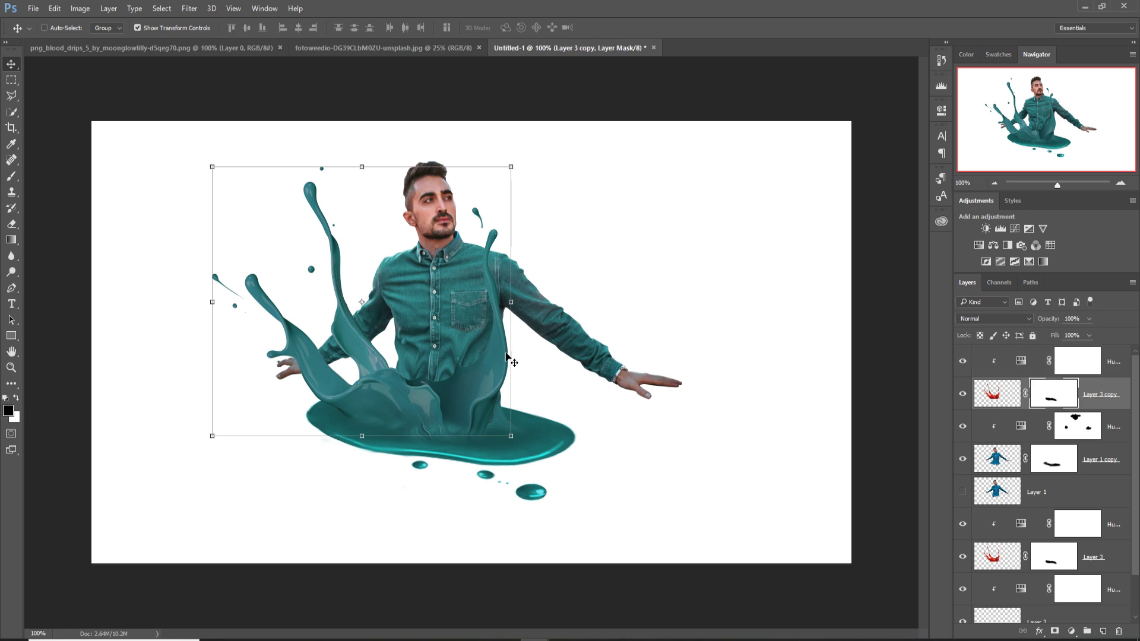
drag(482, 368, 506, 372)
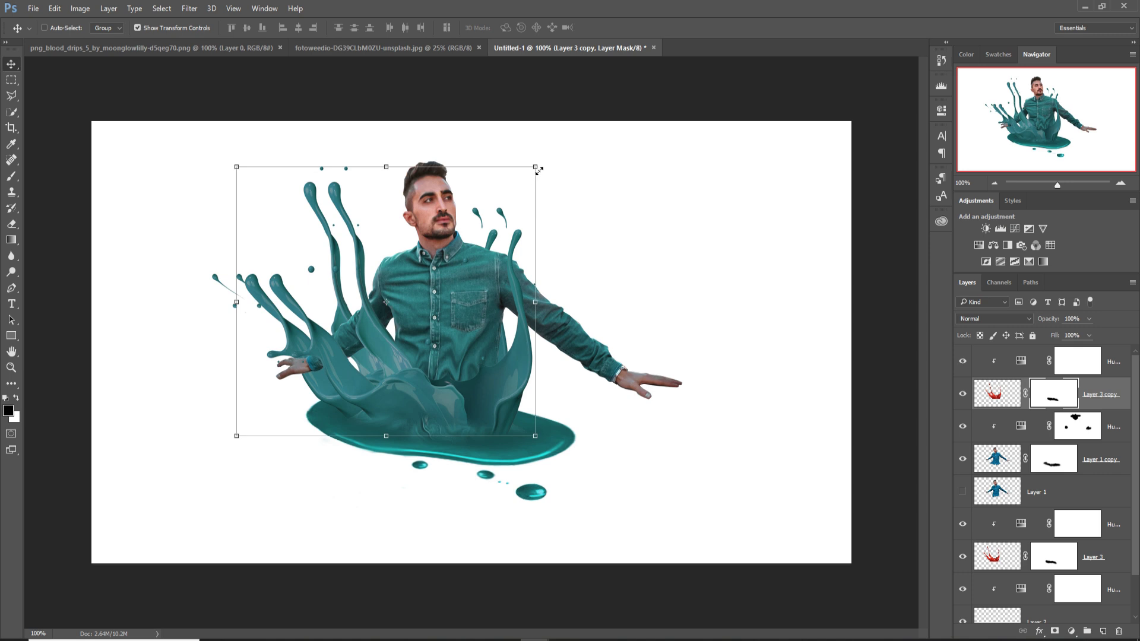
drag(538, 171, 450, 282)
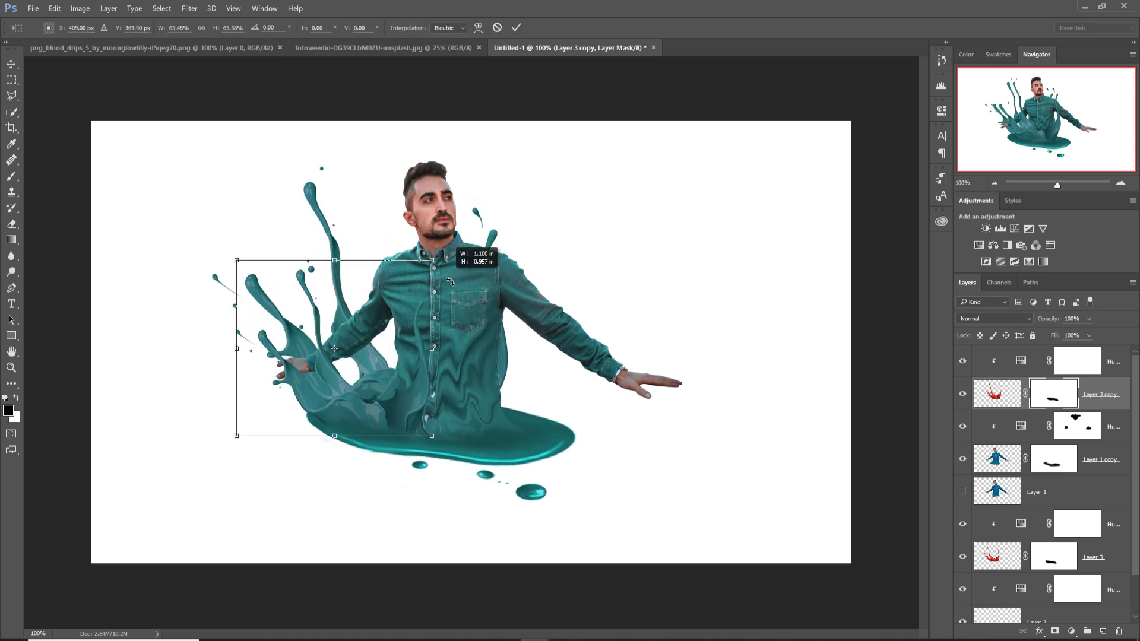
drag(388, 390, 478, 391)
drag(542, 255, 561, 303)
drag(480, 401, 494, 394)
drag(511, 477, 538, 460)
drag(478, 411, 462, 418)
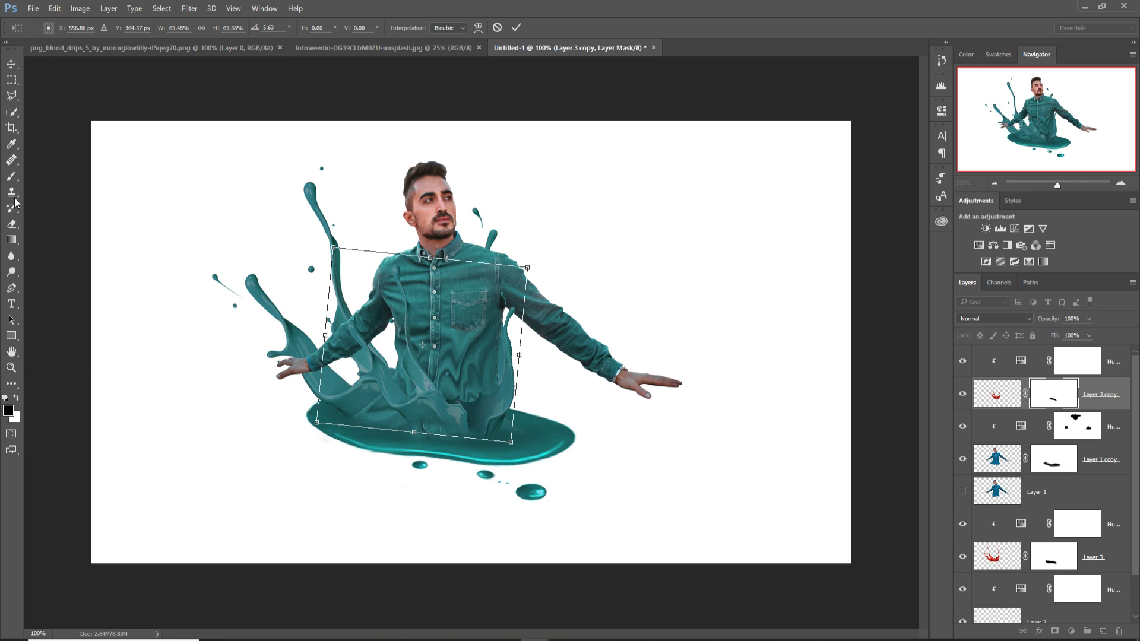
click(11, 176)
Step: Apply the transform, then paint Layer 3 copy's mask with a 43% opacity brush
click(510, 249)
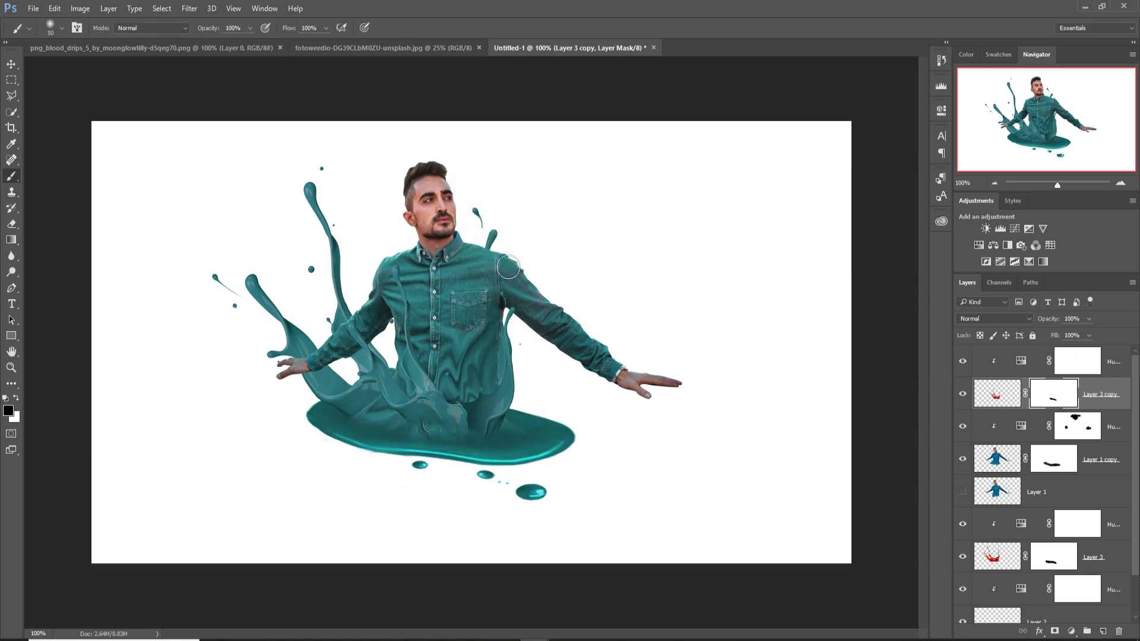
click(250, 28)
click(468, 453)
mouse_move(478, 455)
mouse_down()
mouse_move(482, 403)
mouse_move(503, 399)
mouse_move(493, 395)
mouse_up()
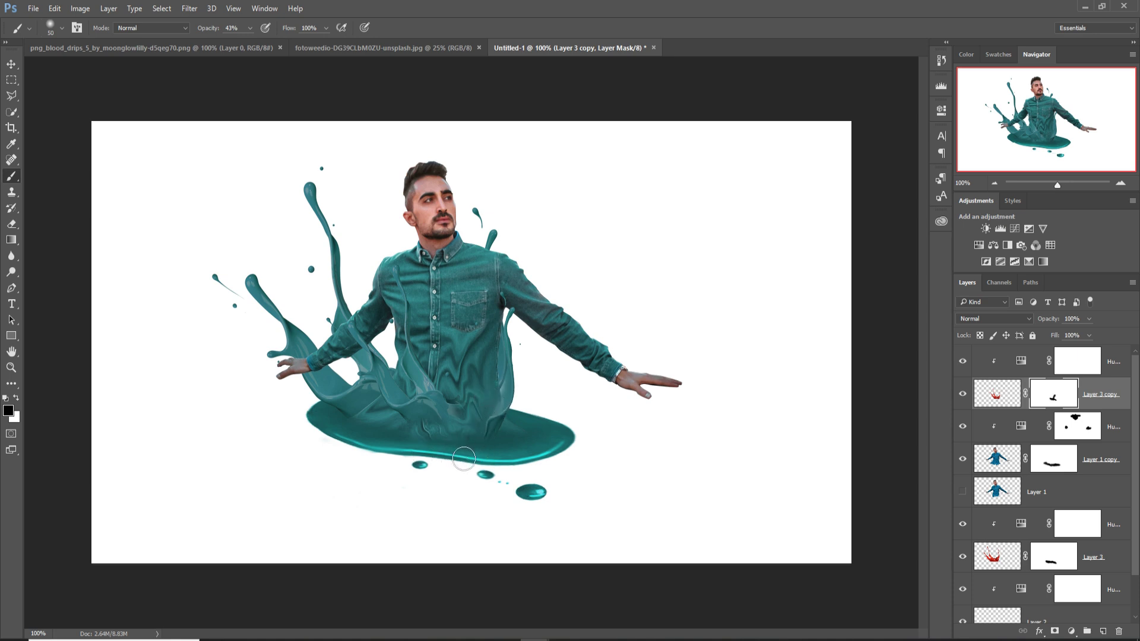
click(16, 397)
click(9, 65)
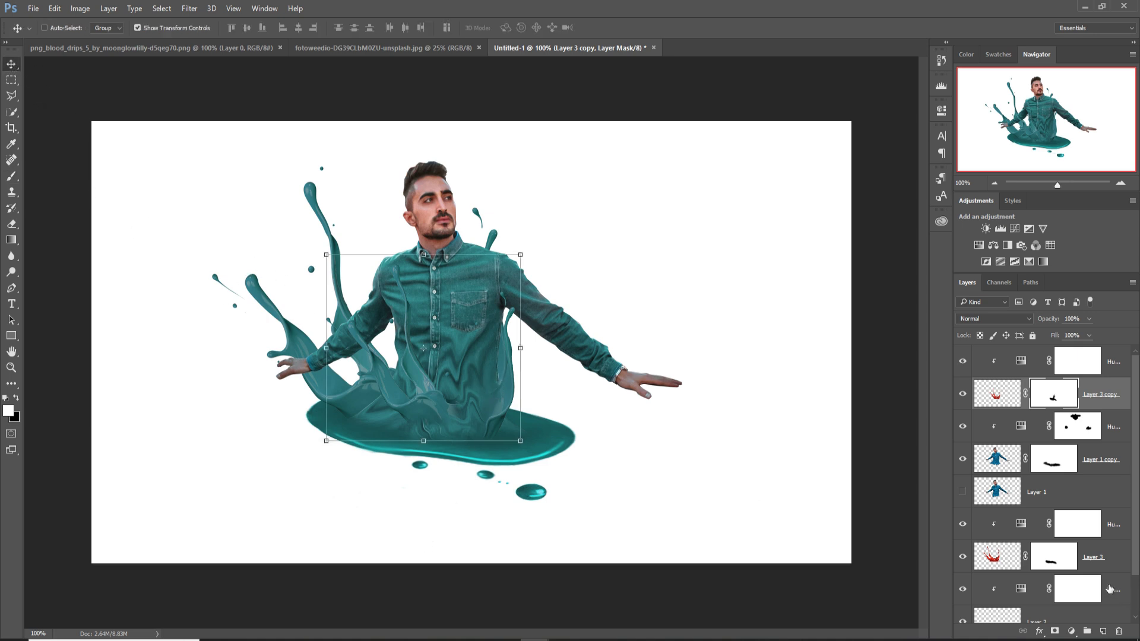
scroll(1079, 557, down, 2)
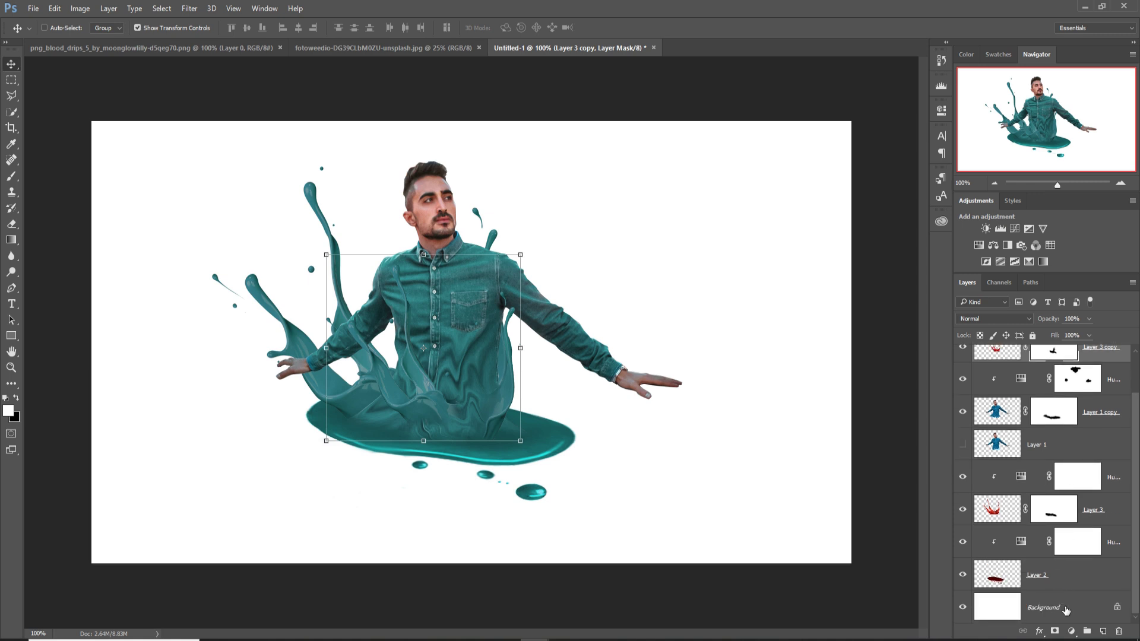
Step: Add a Gradient fill layer above the Background using the Blue gradient preset
click(1066, 608)
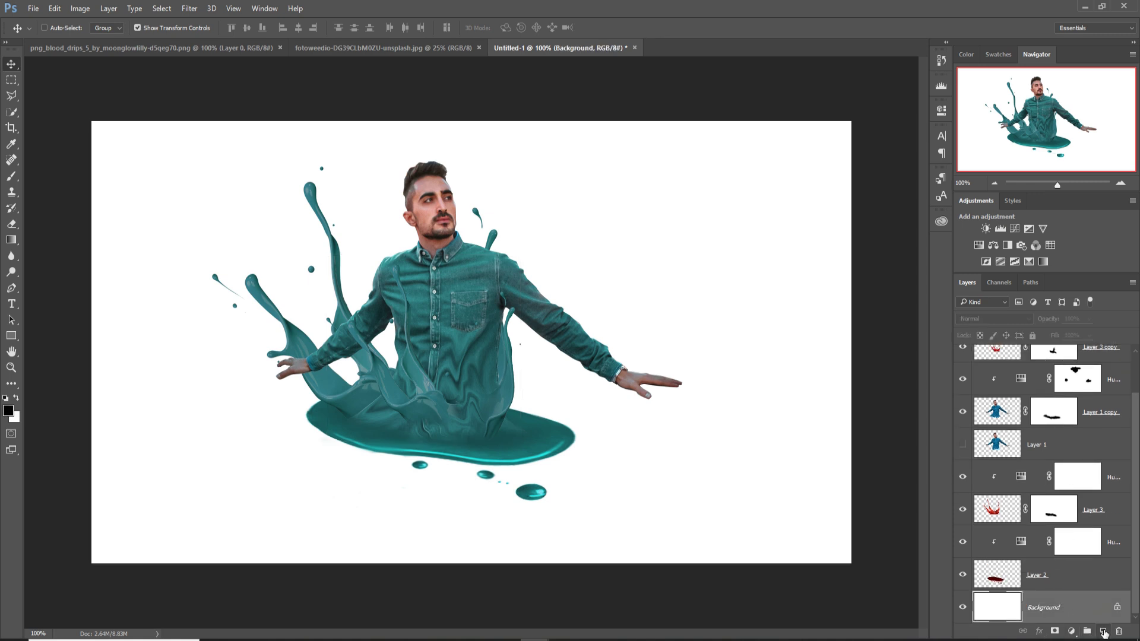
click(1071, 631)
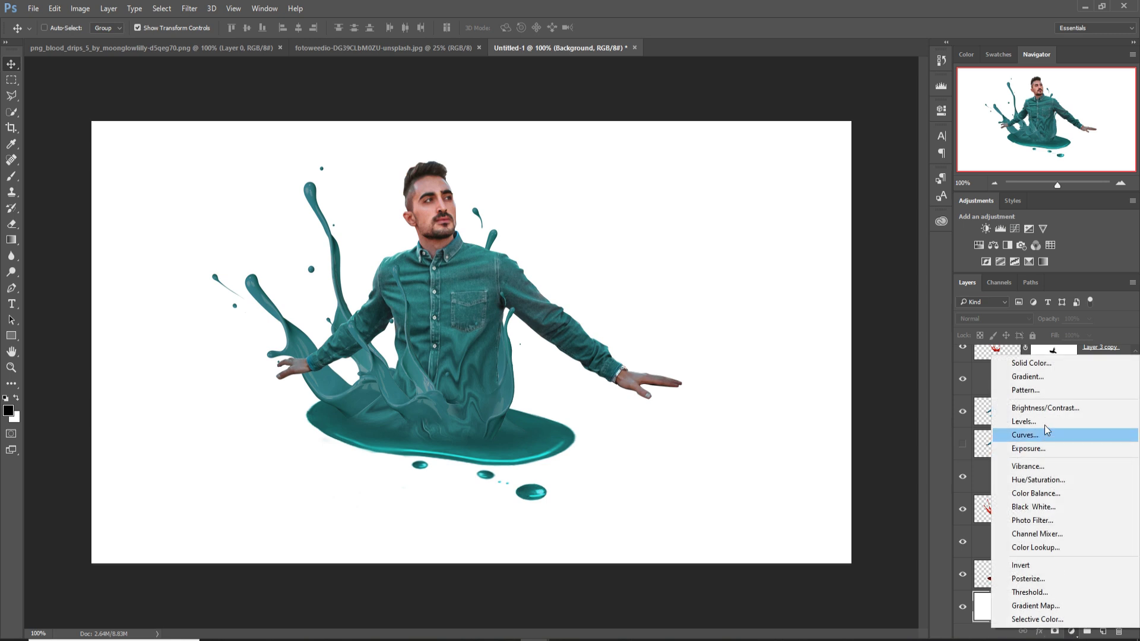
click(1045, 377)
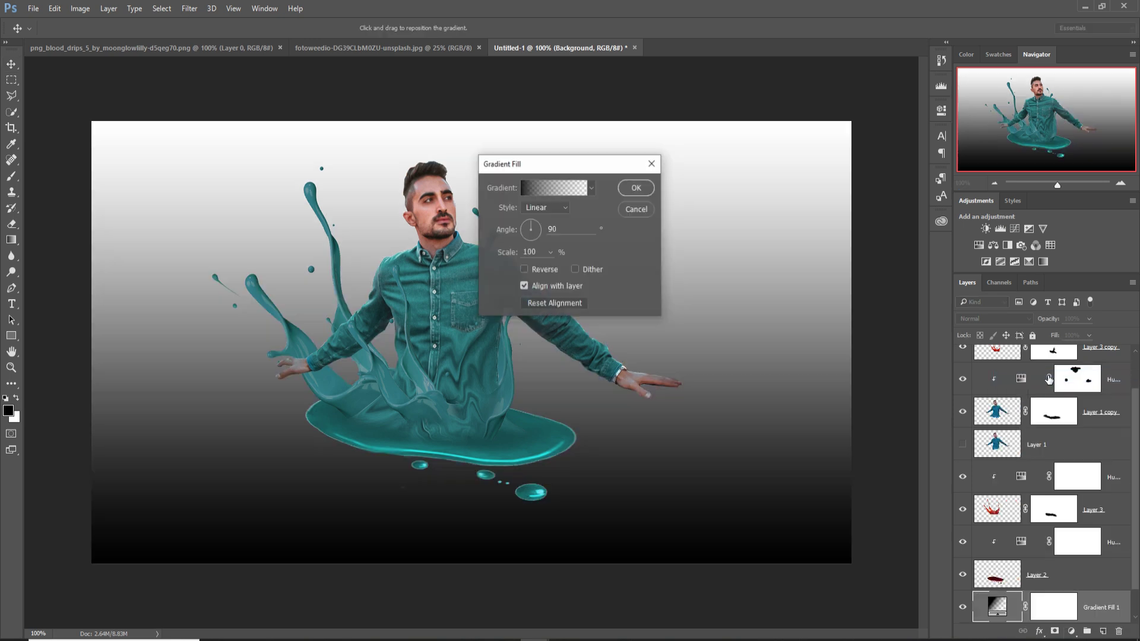
click(559, 194)
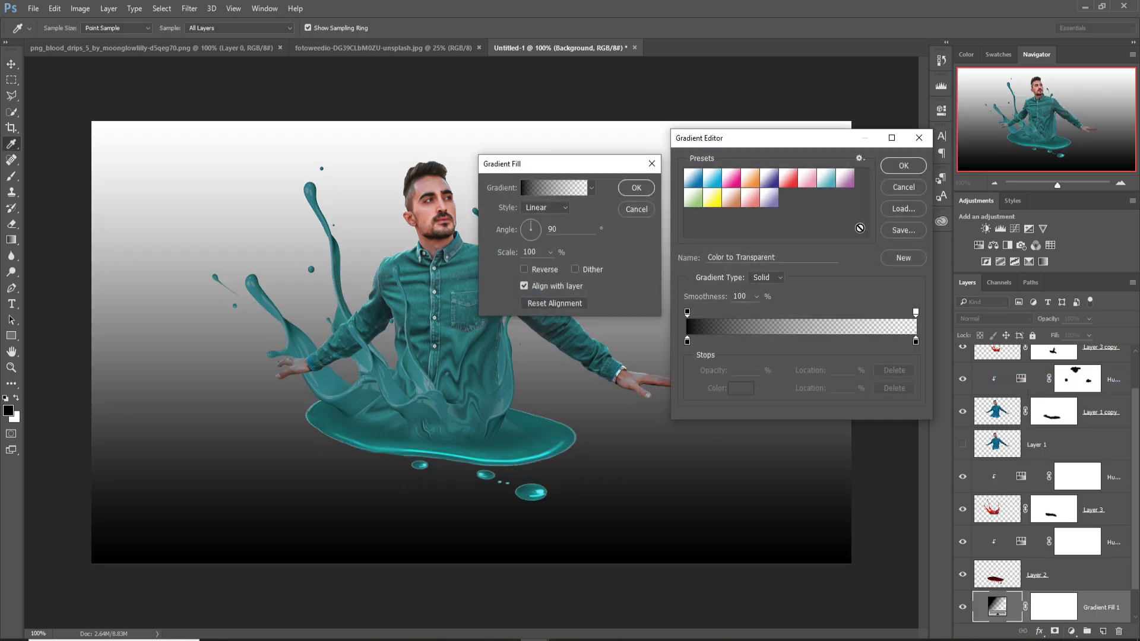
click(715, 178)
click(692, 179)
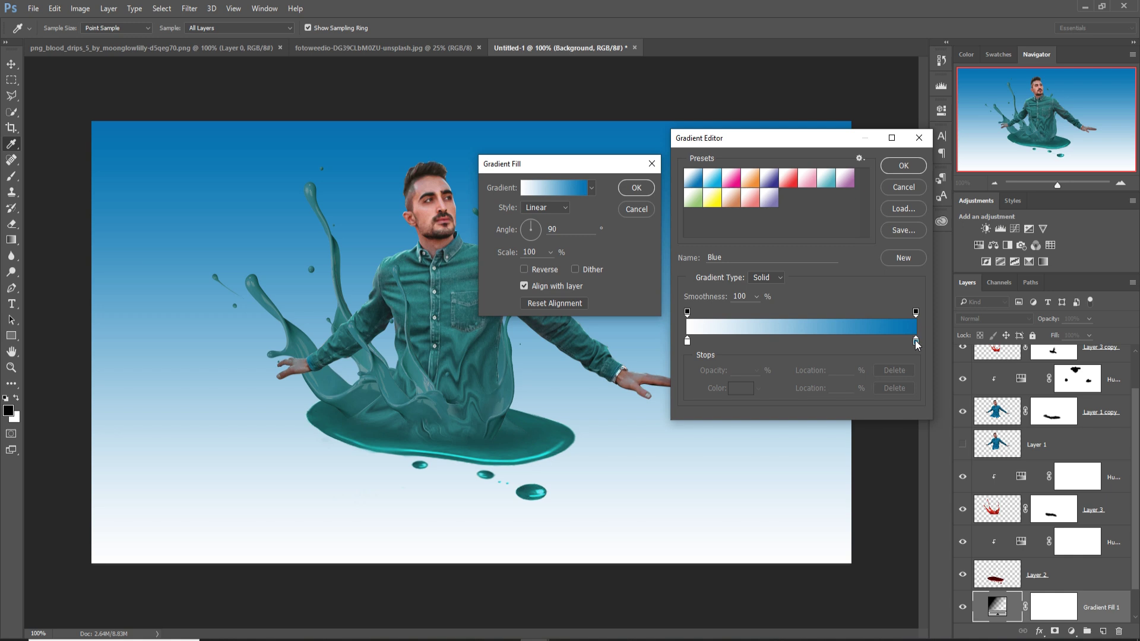
Step: Set the gradient stops to 004975 on the right and 86d1e7 on the left, then accept
click(915, 342)
click(746, 393)
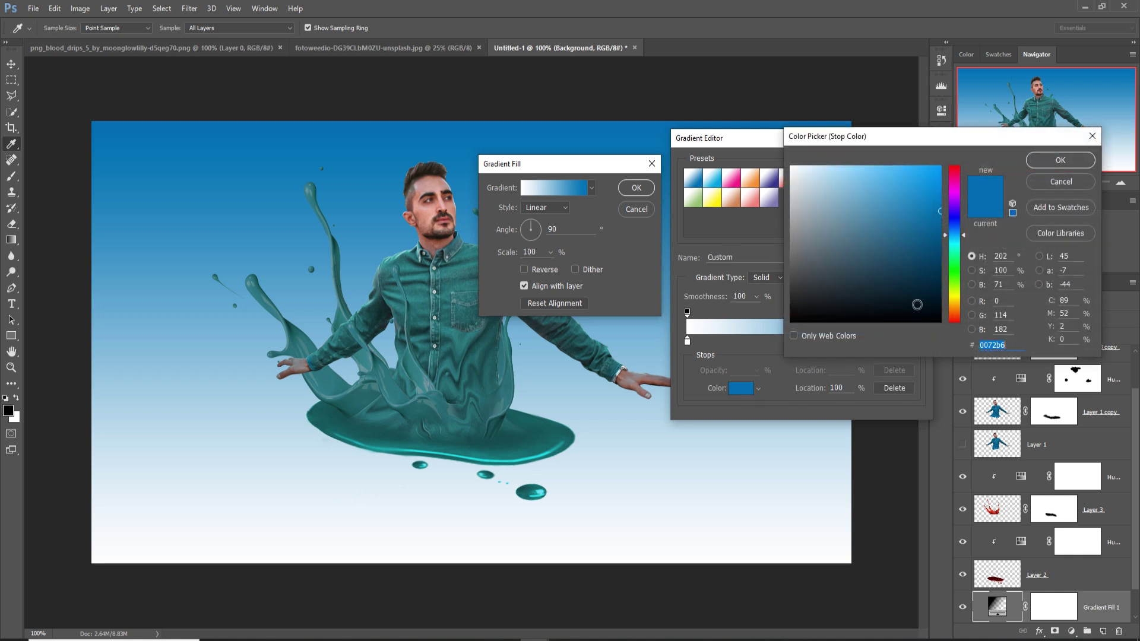
click(945, 255)
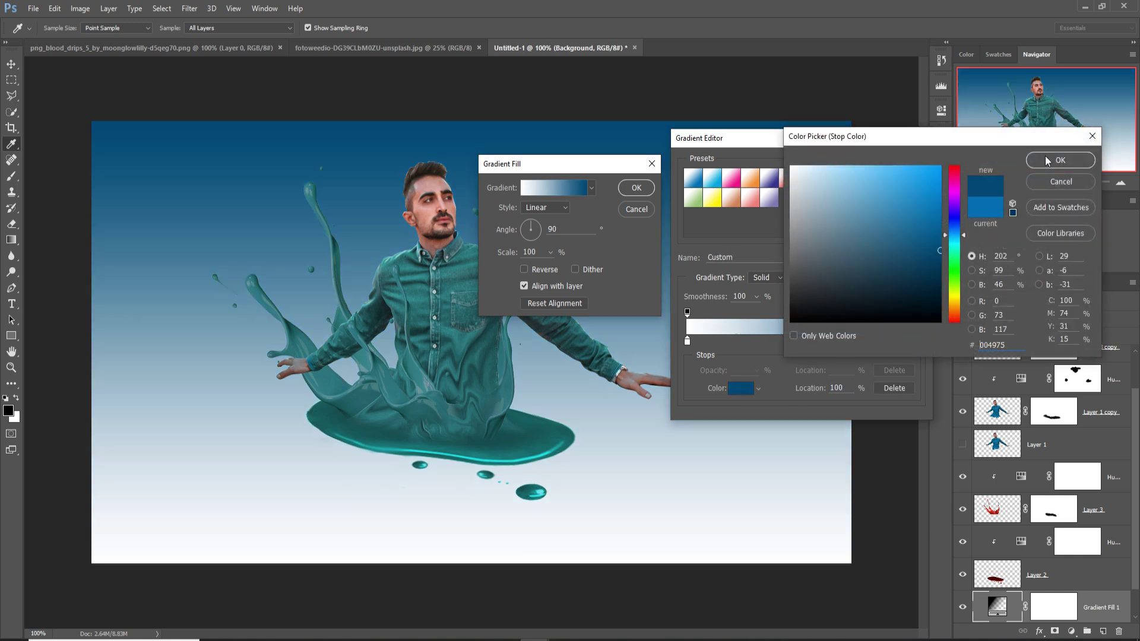
click(1047, 161)
click(688, 345)
click(741, 388)
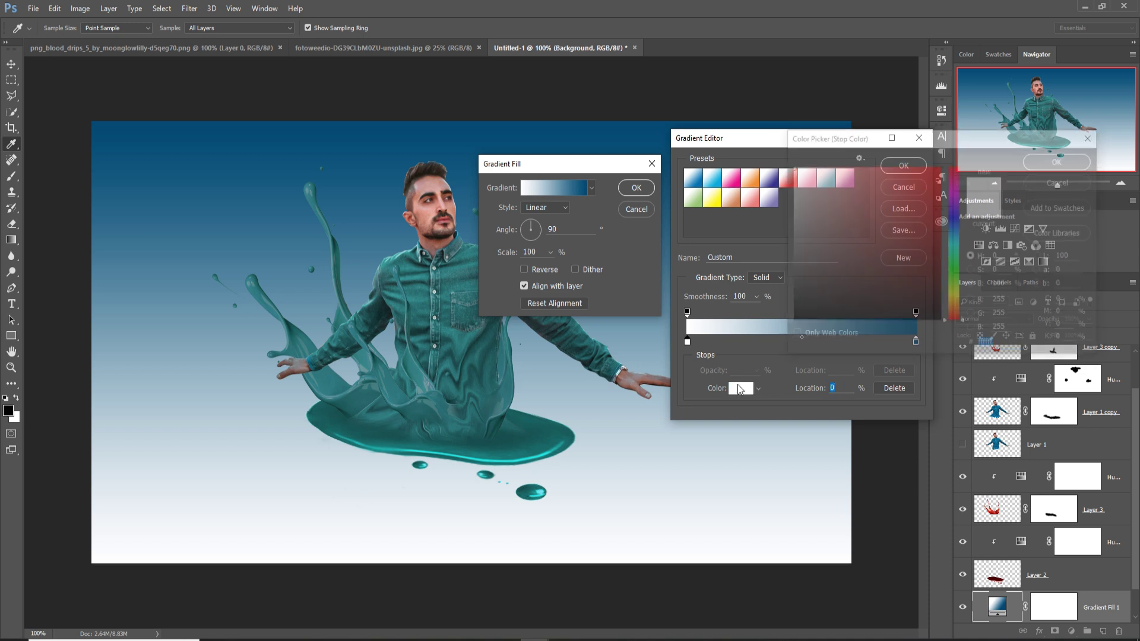
click(957, 239)
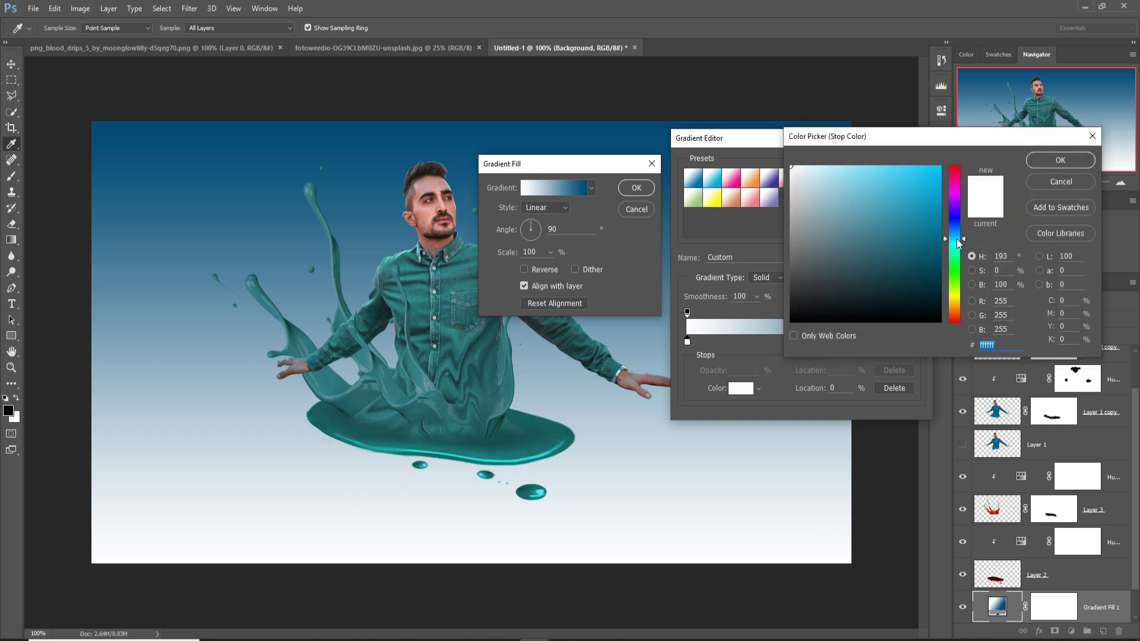
drag(873, 247, 858, 185)
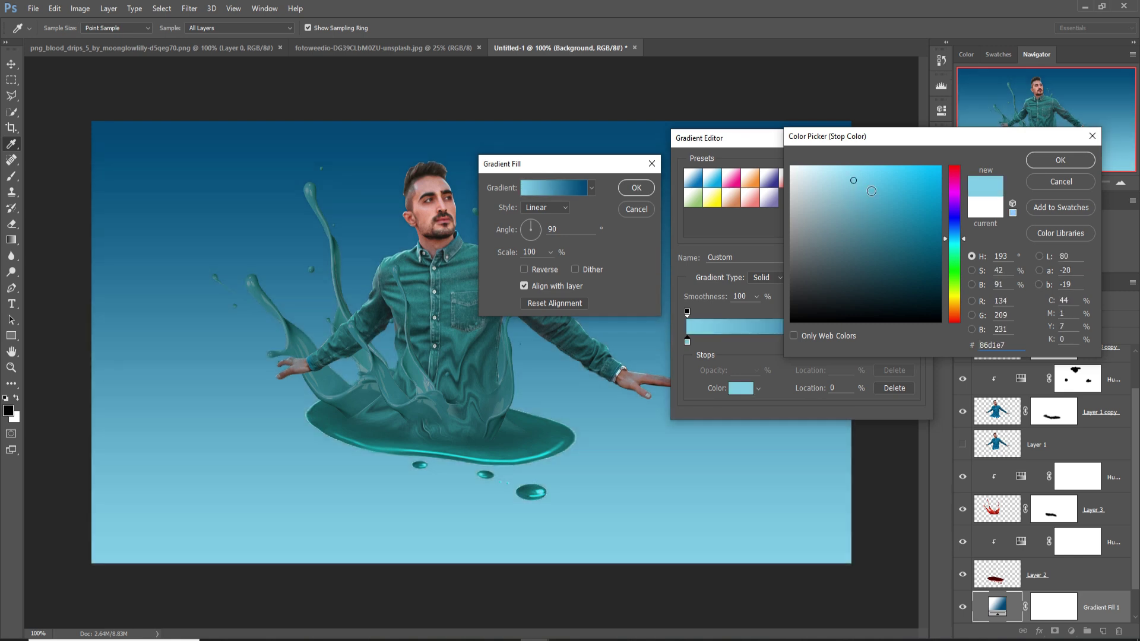
click(1049, 163)
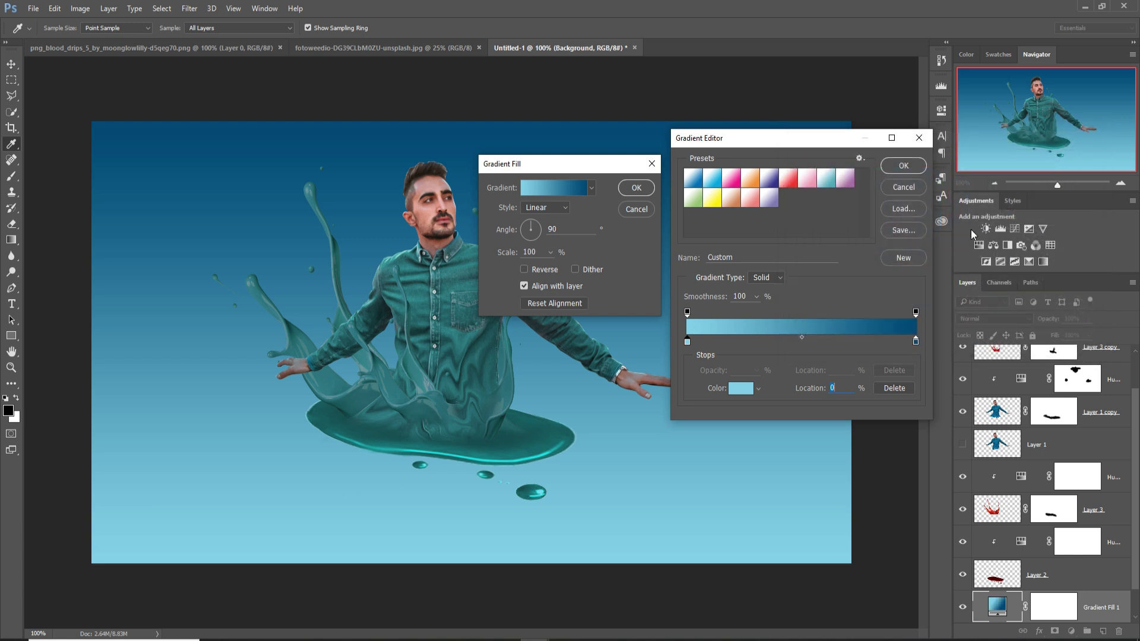
click(903, 166)
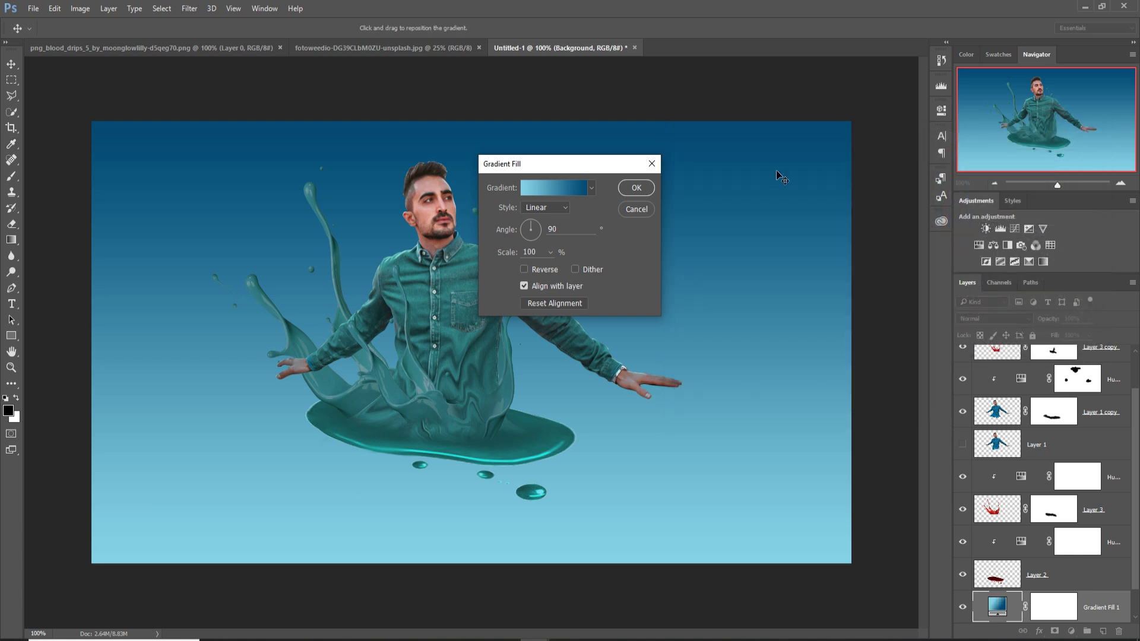
Step: Make Gradient Fill 1 a Radial style at 232% scale and confirm it
click(554, 208)
click(538, 228)
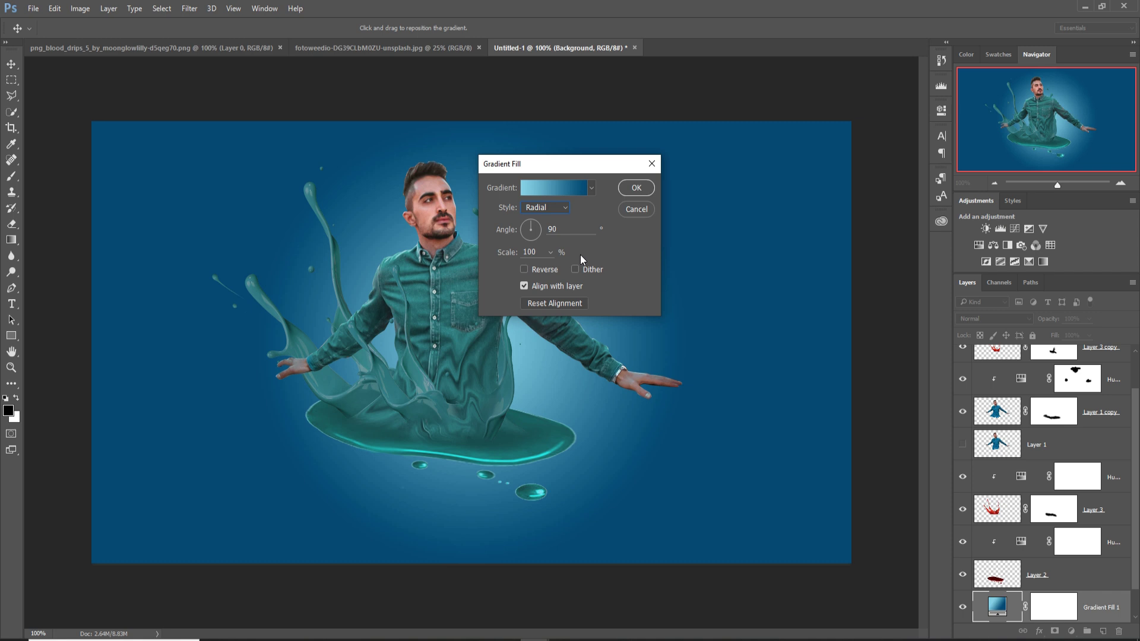
drag(598, 164, 747, 167)
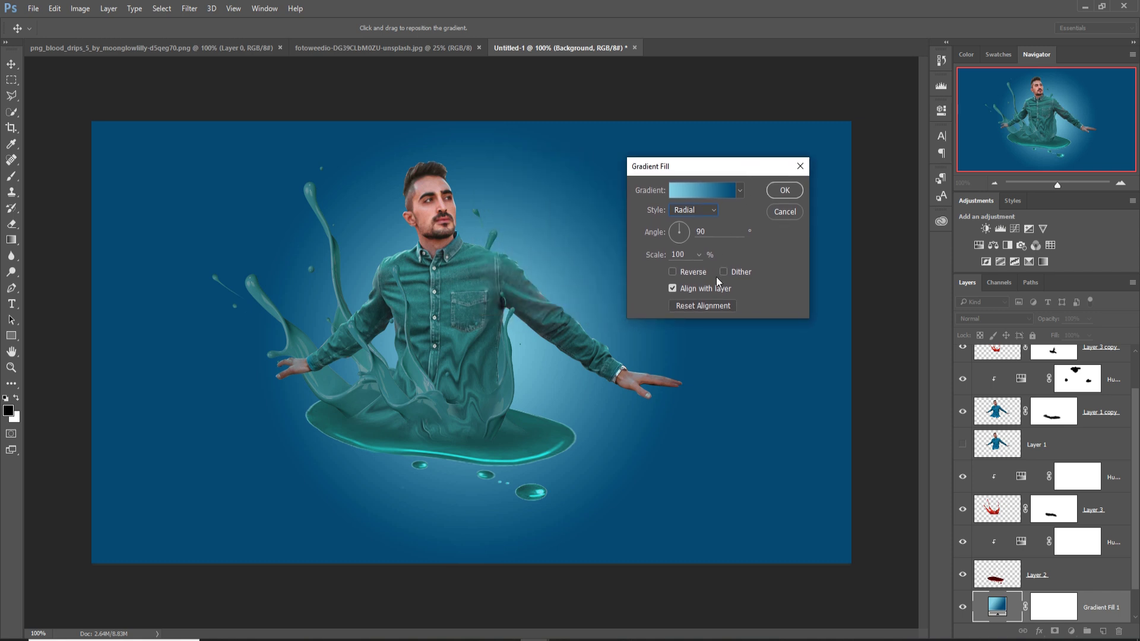
click(698, 255)
drag(699, 272, 705, 273)
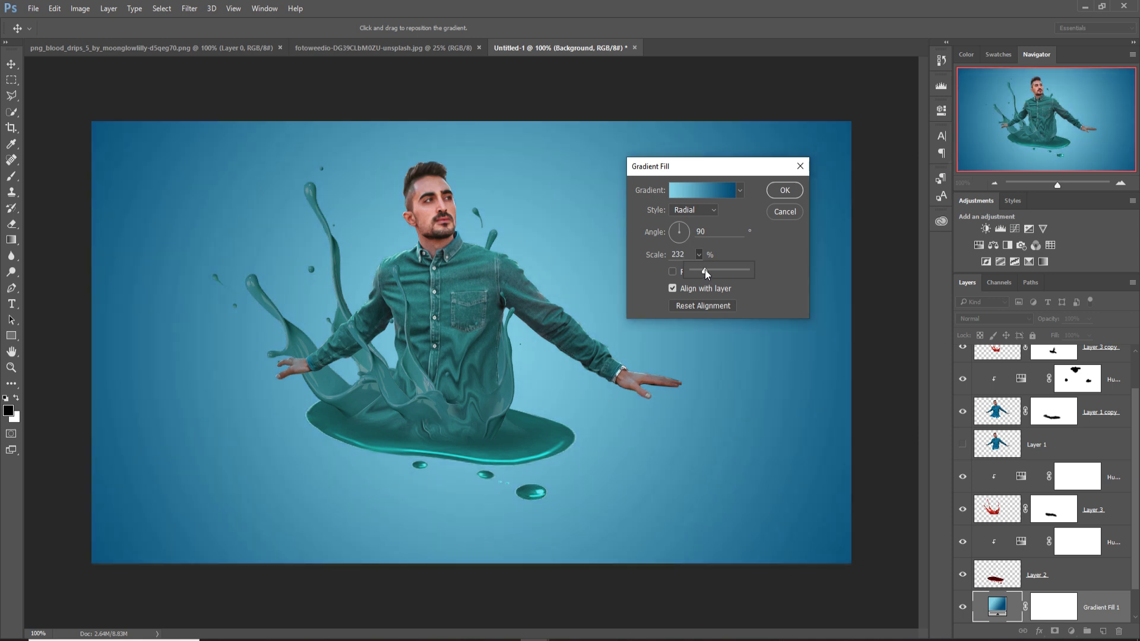
click(789, 197)
click(786, 194)
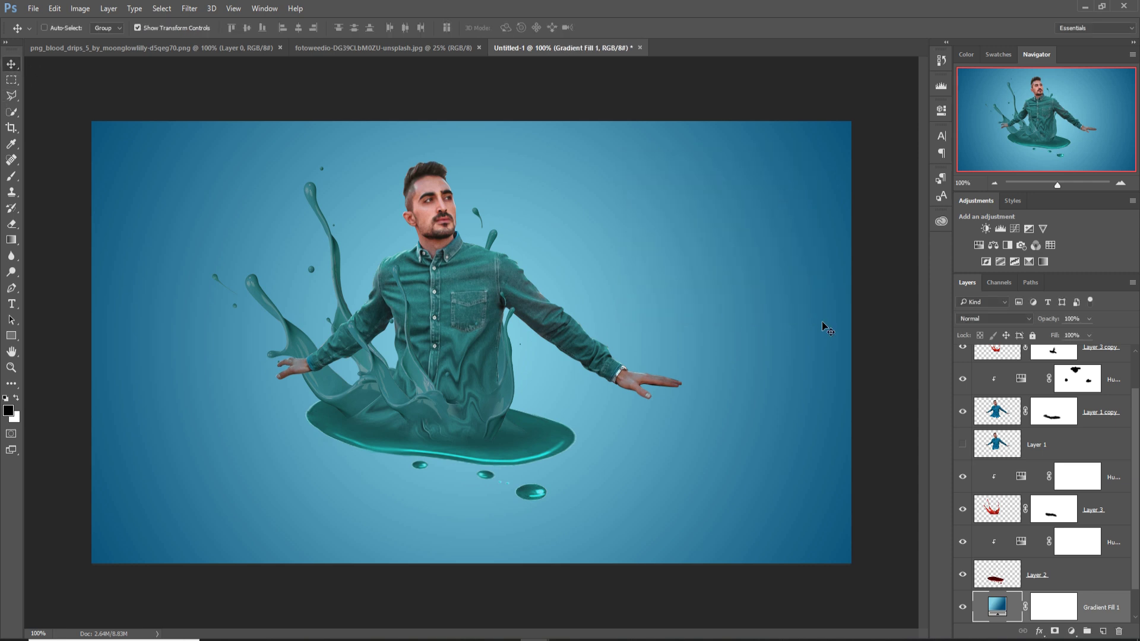